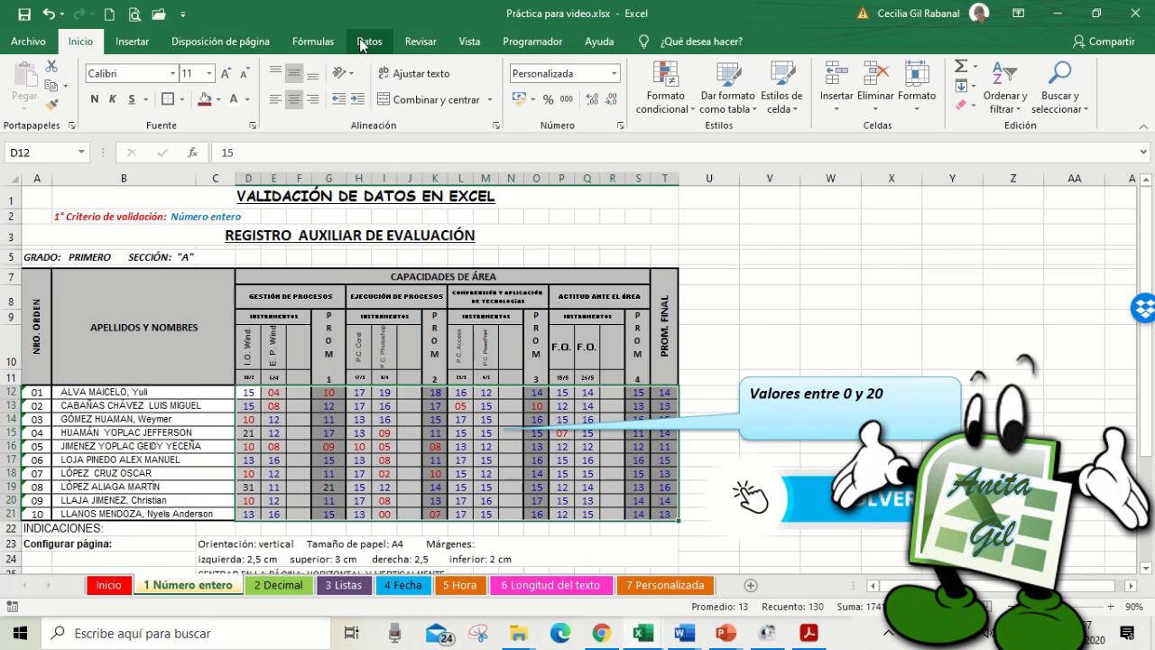
Apply data validation to the grade cells D12:T21, allowing whole numbers between 0 and 20.
click(366, 42)
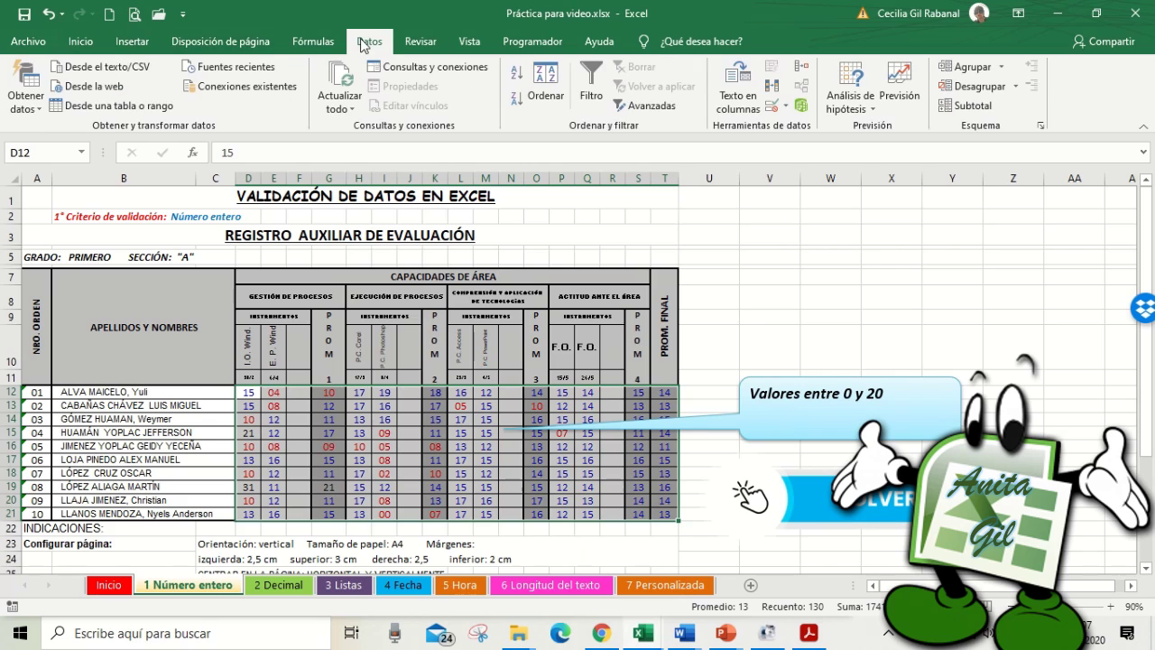
click(778, 111)
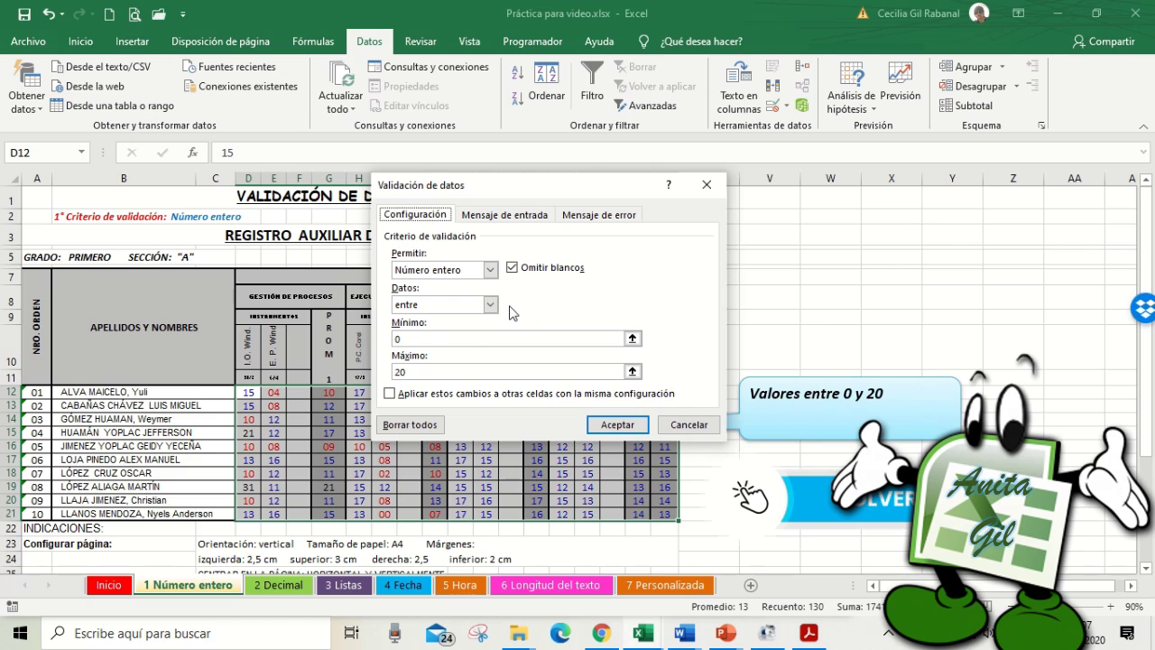
click(414, 339)
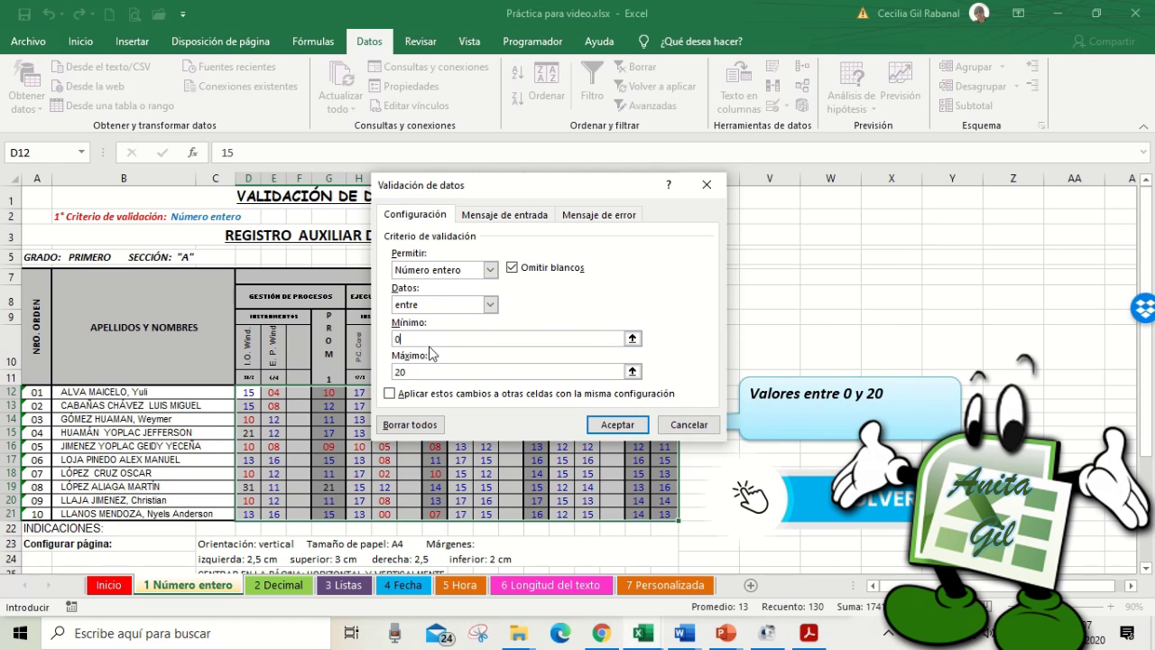
click(419, 373)
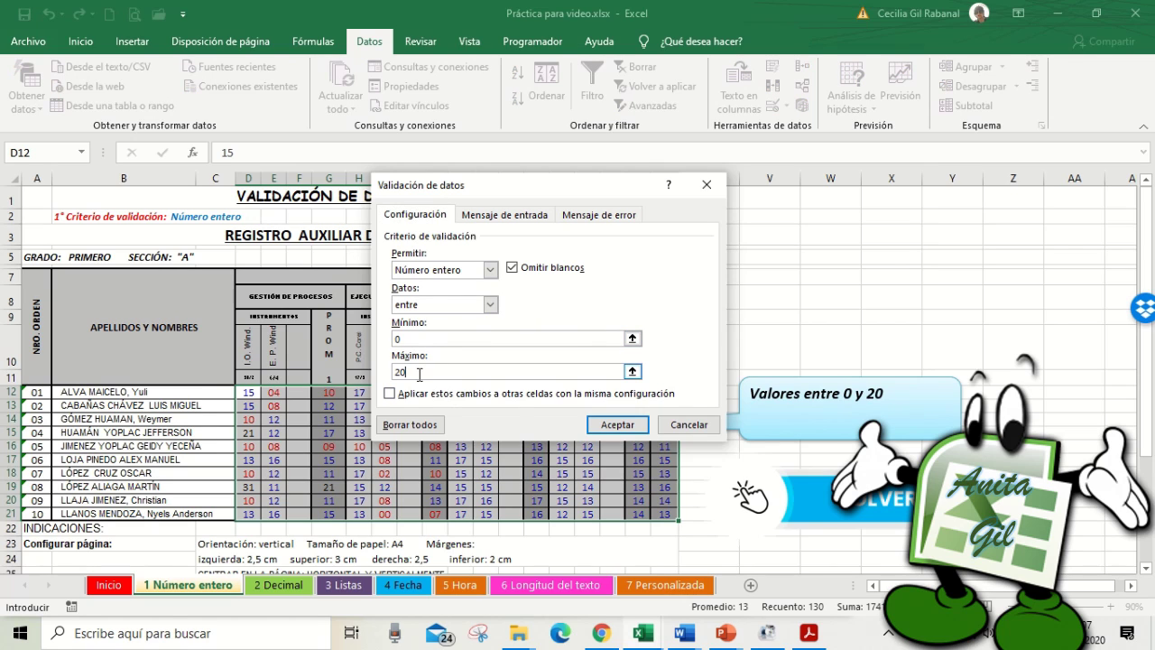
click(615, 425)
click(247, 406)
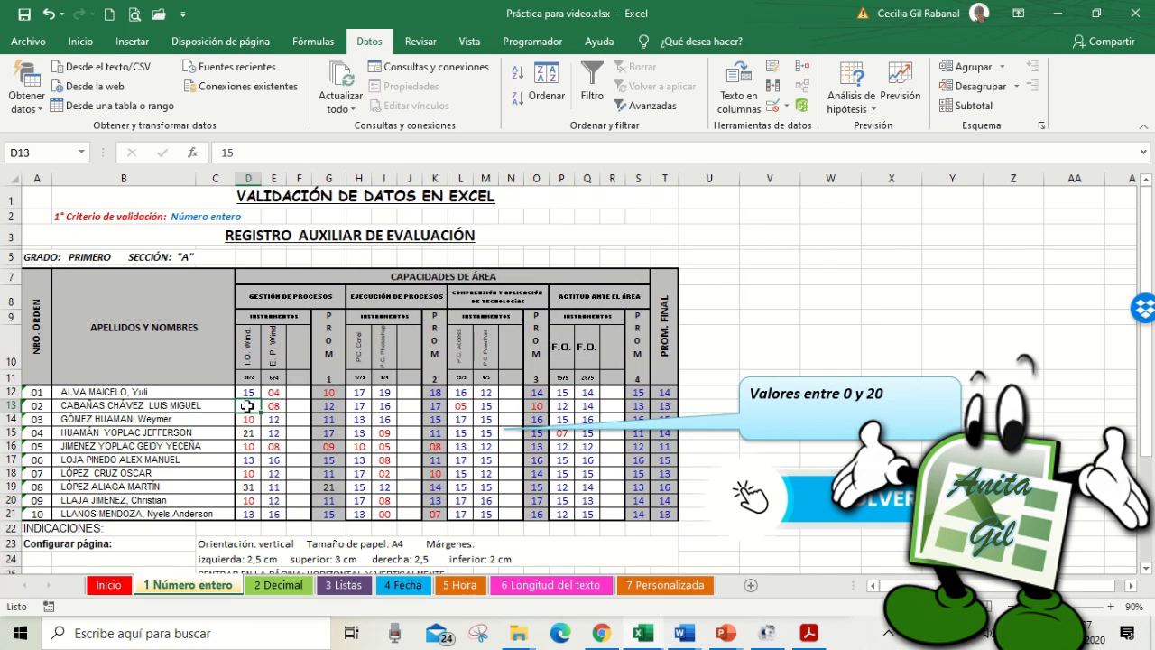
click(249, 419)
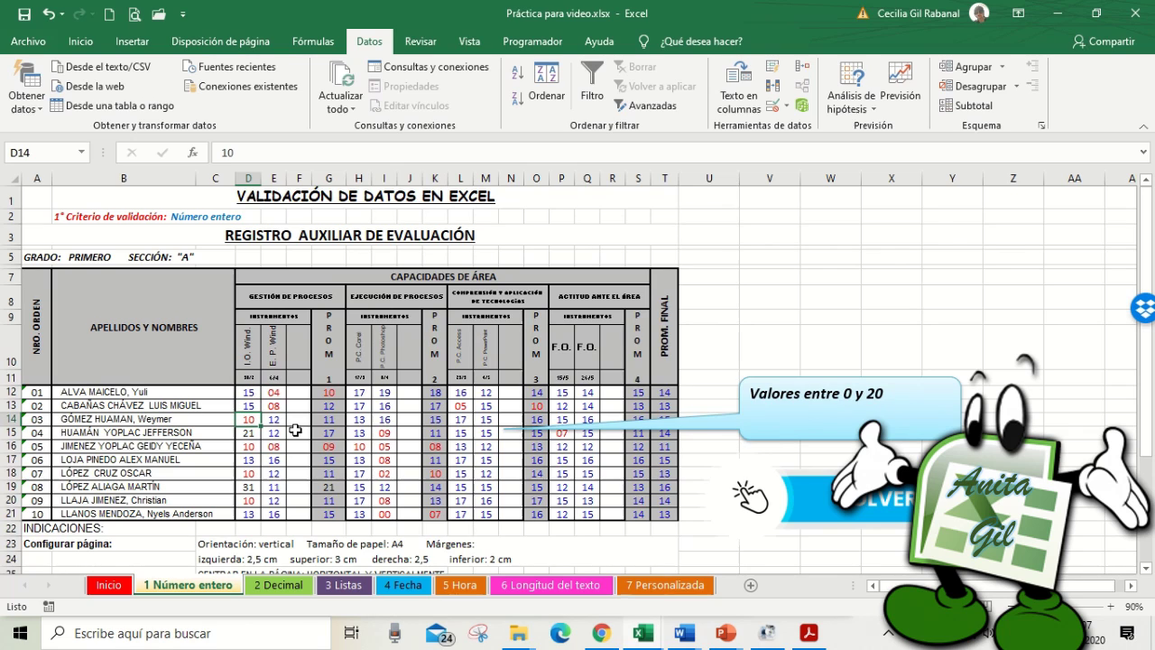
click(251, 394)
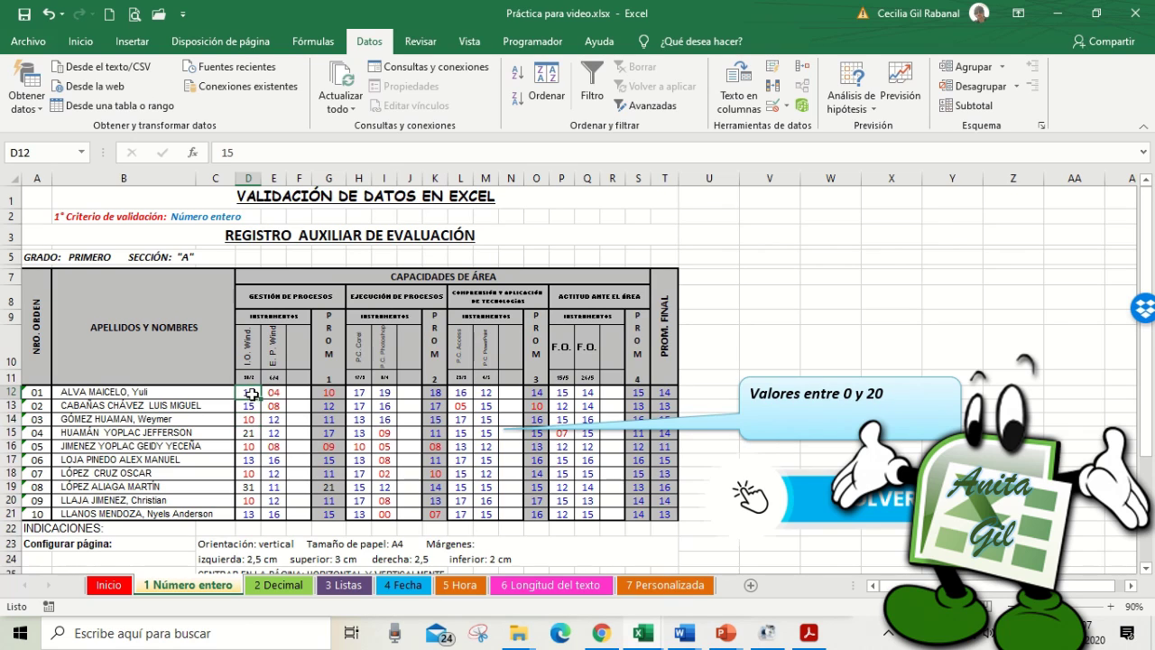
drag(252, 394, 280, 480)
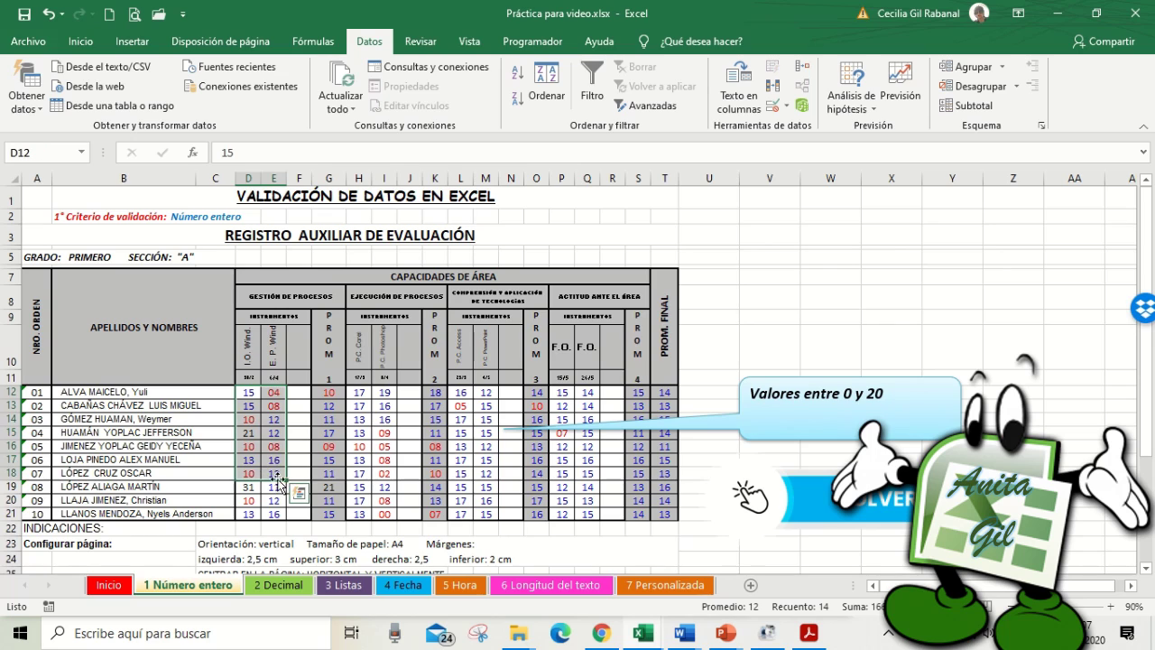
click(274, 511)
Set the I.O. Wind. grade in cell D12 to 16.
click(247, 394)
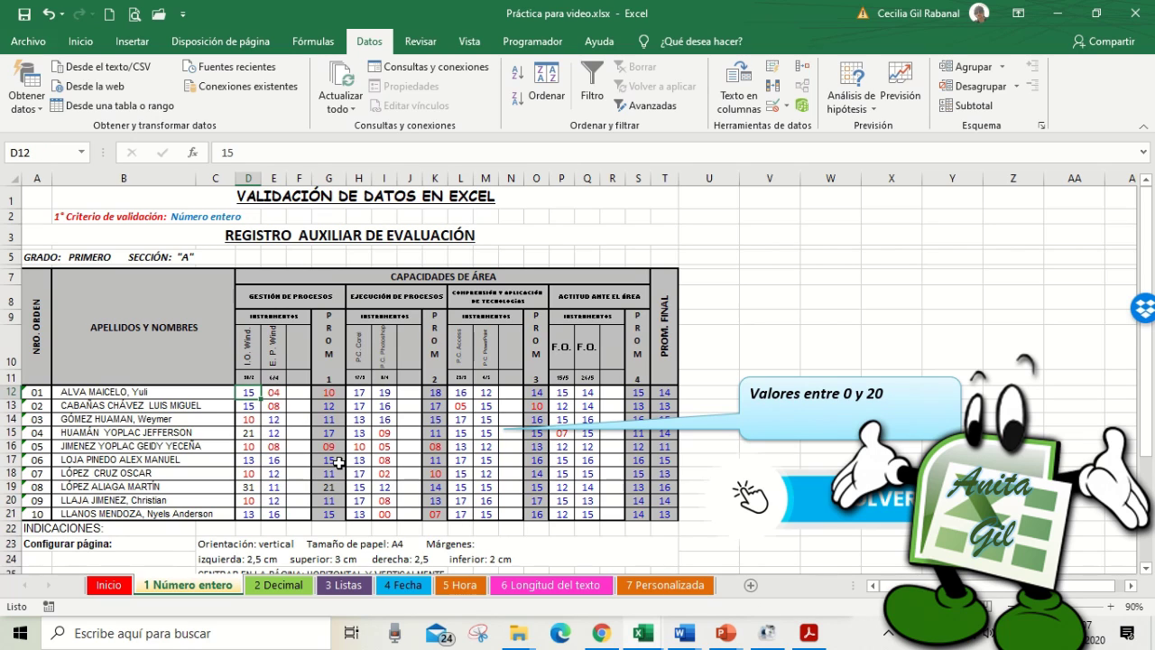
text(1)
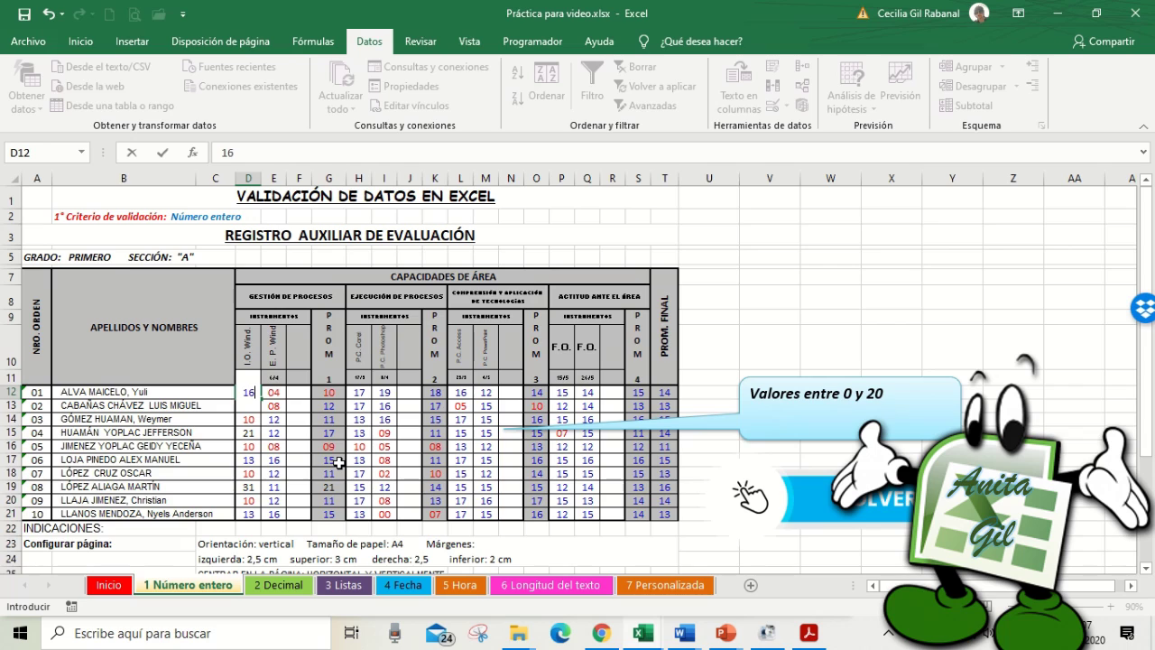
text(6)
key(Return)
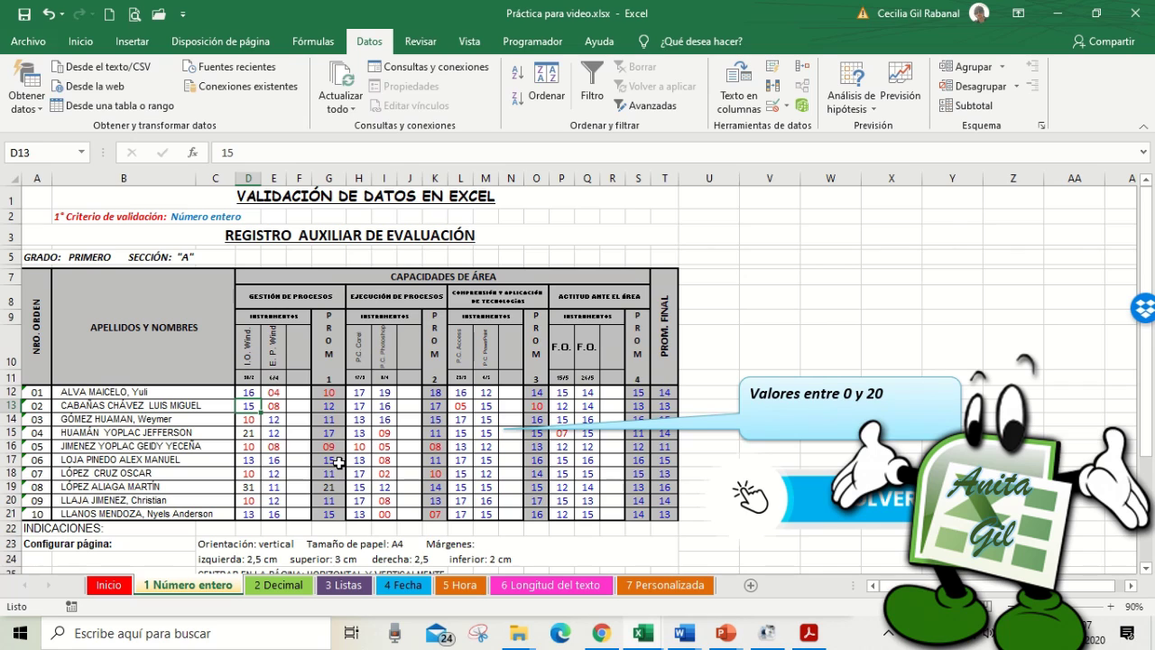
Try to enter the out-of-range grade 26 in cell D13, and dismiss the alert.
text(26)
key(Return)
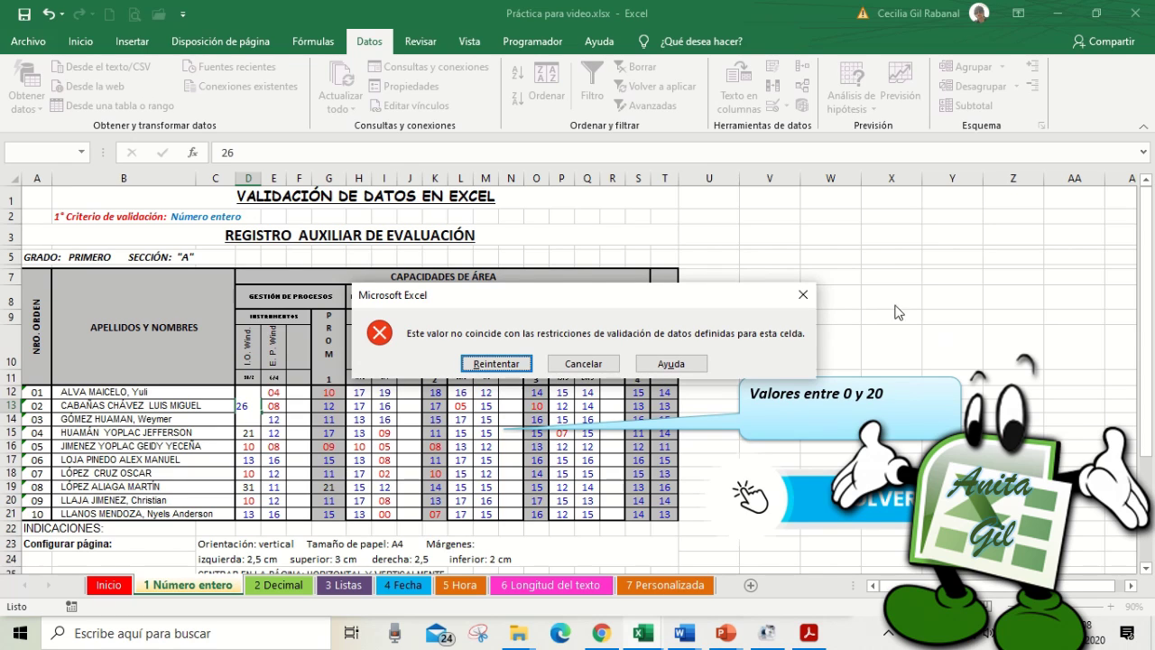
click(803, 294)
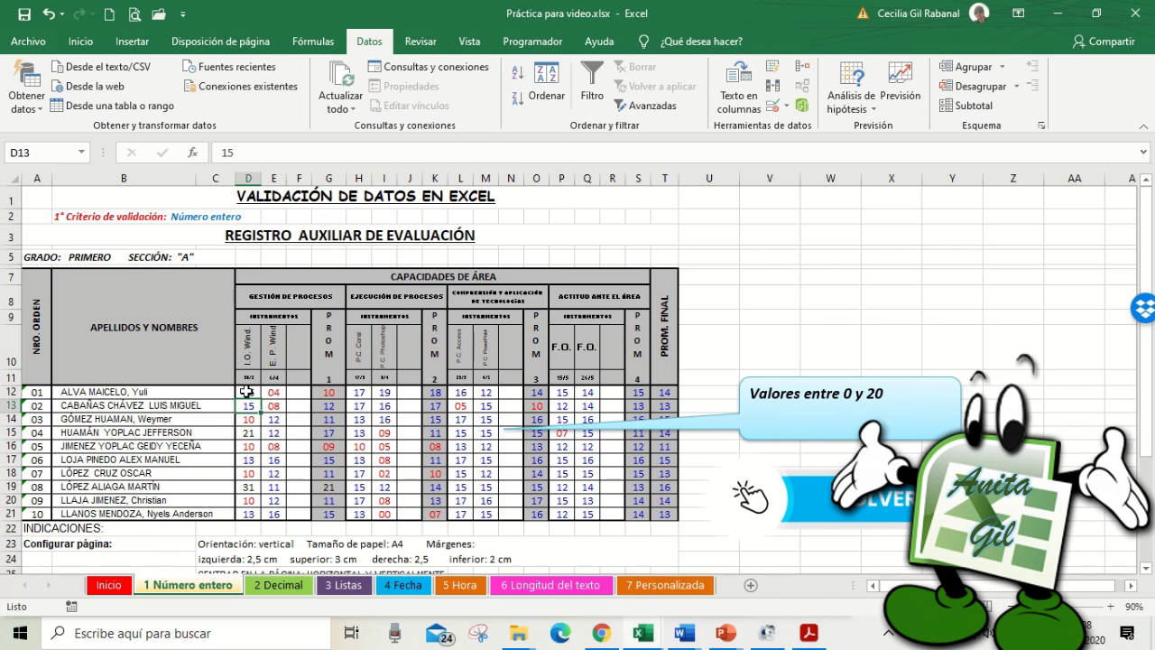
Circle the invalid data in the grade range D12:T21.
drag(251, 395, 665, 514)
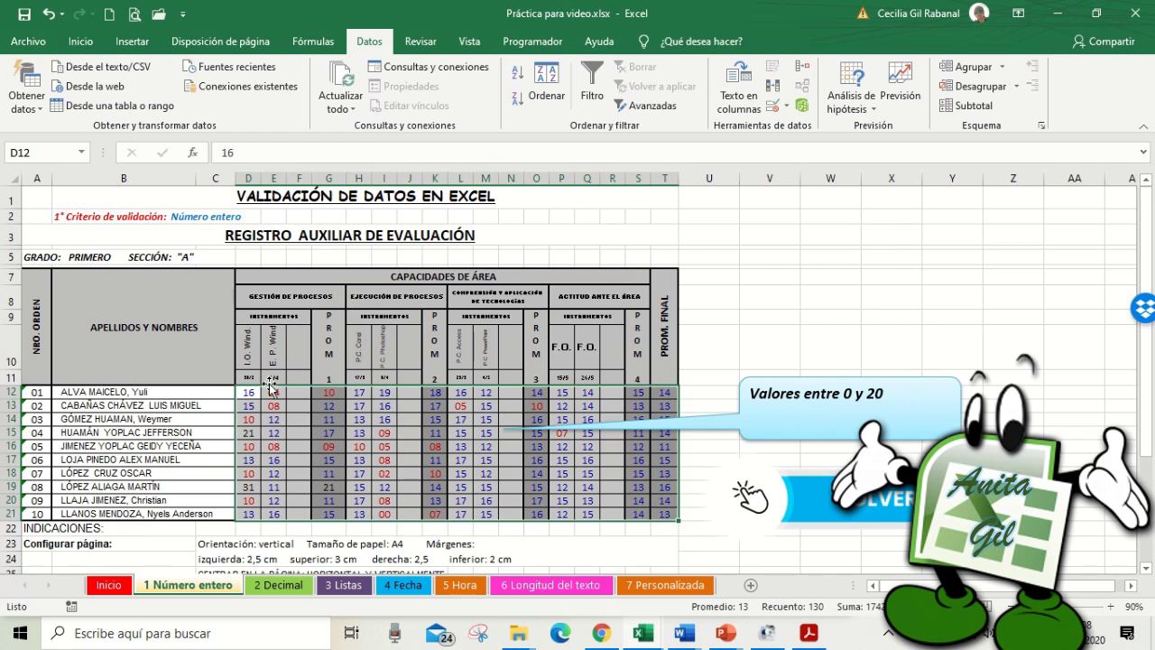
drag(245, 391, 664, 517)
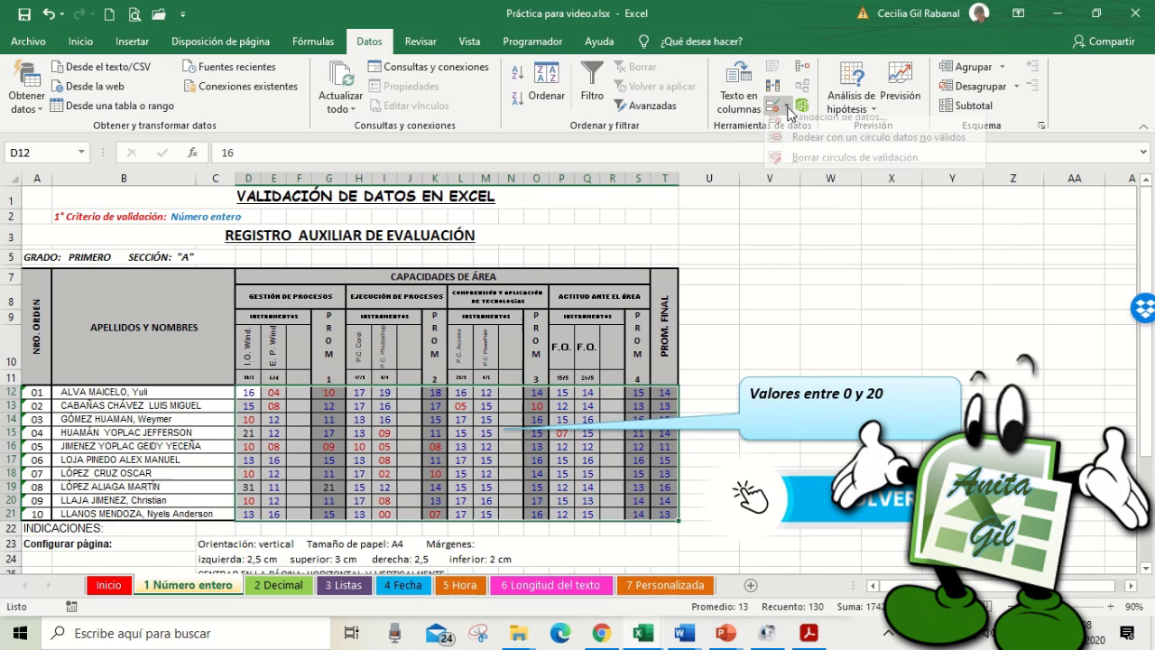
click(786, 109)
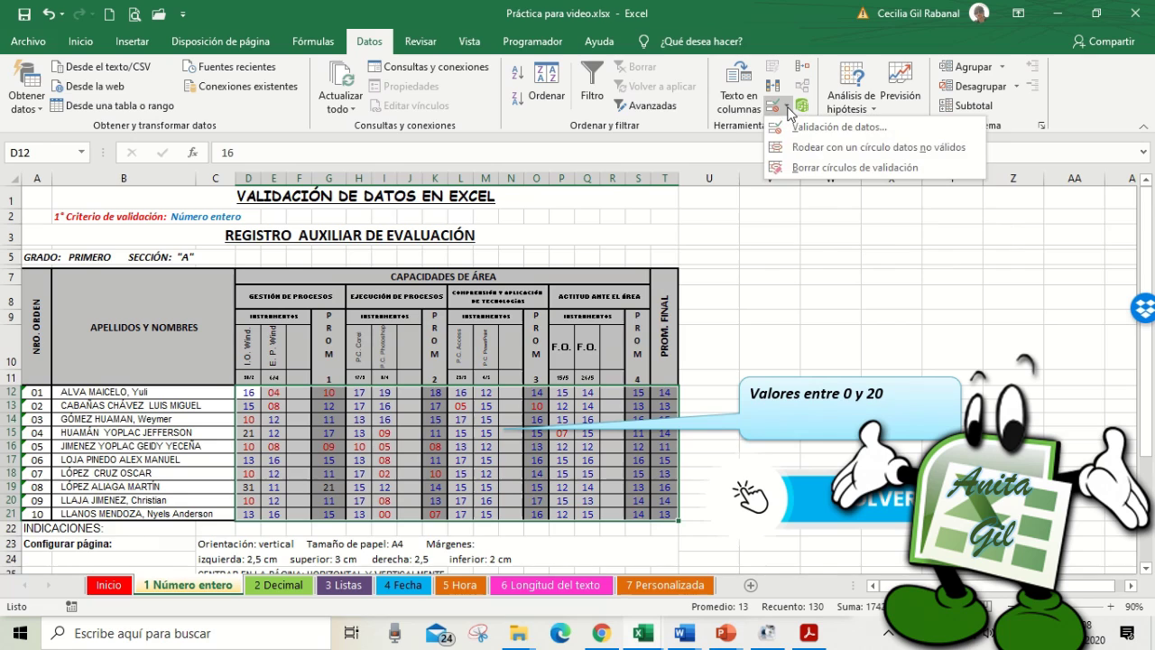
click(799, 149)
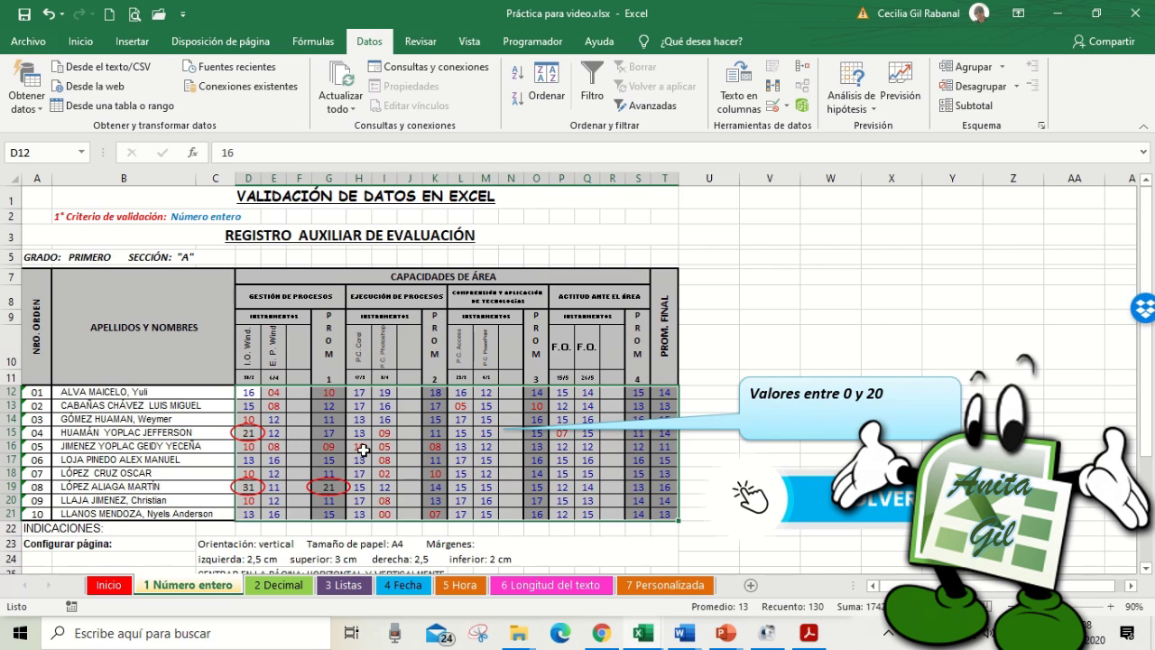
Correct the circled I.O. Wind. grades by setting D15 to 12 and D19 to 13.
click(282, 432)
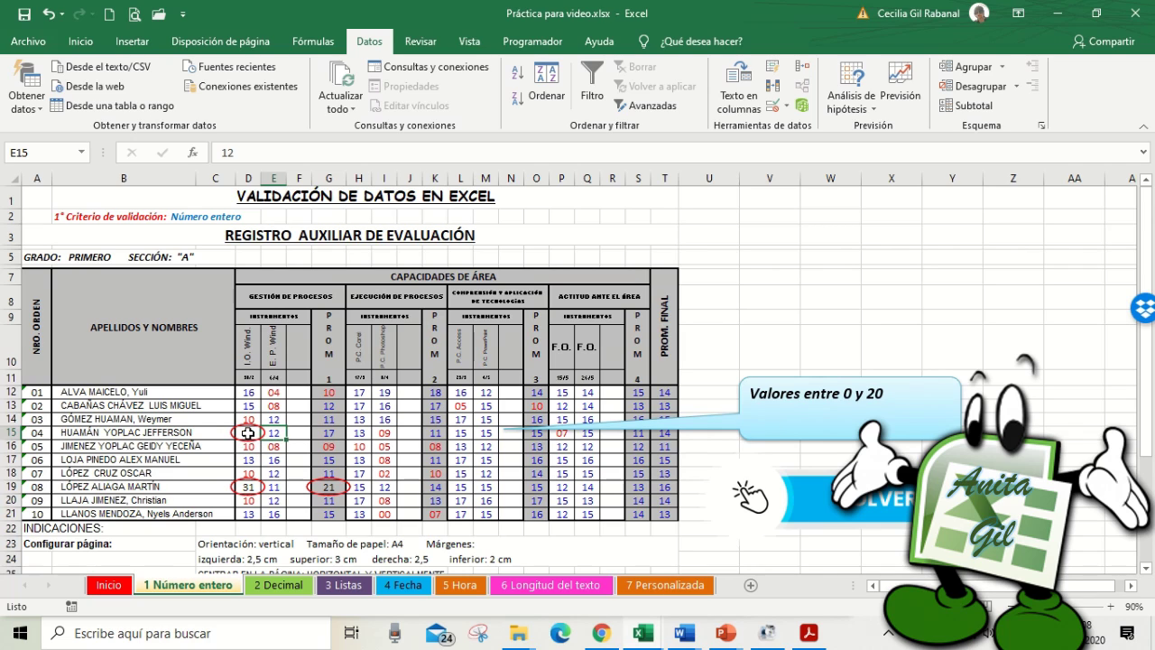
click(248, 433)
text(21)
key(ctrl+Return)
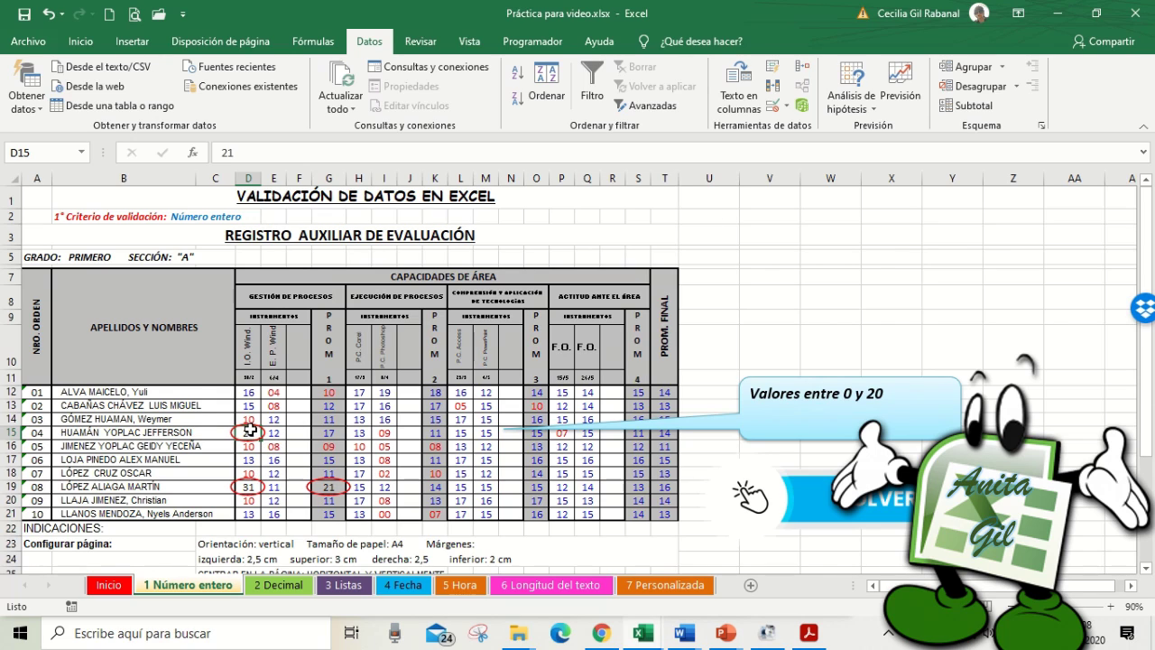
text(12)
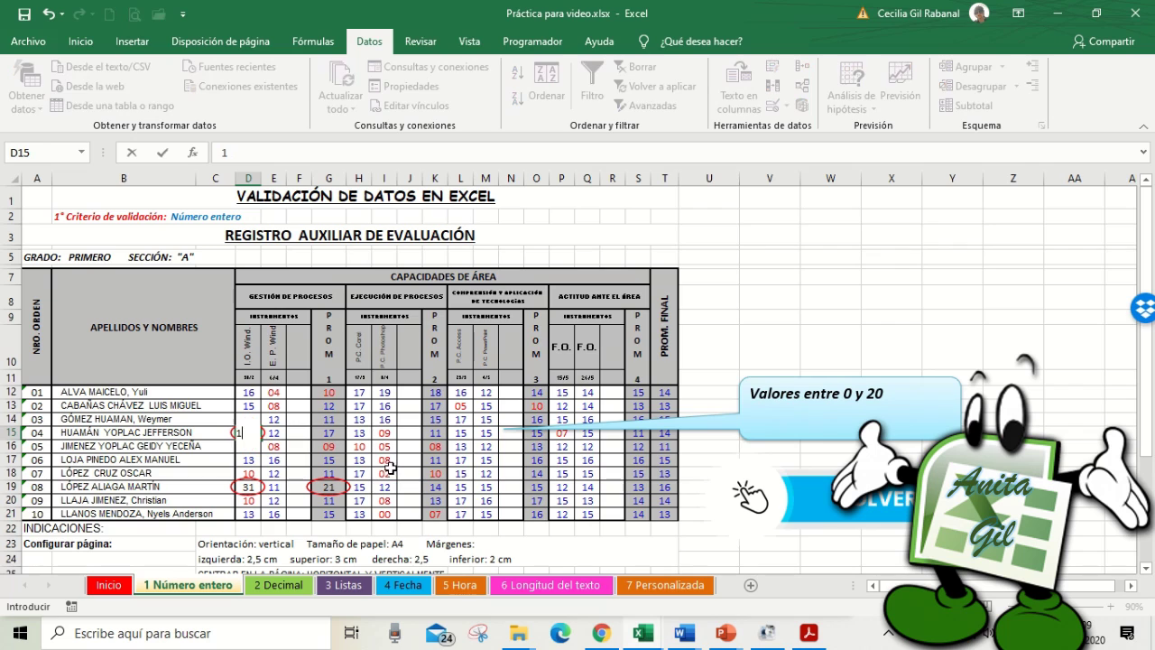
click(257, 487)
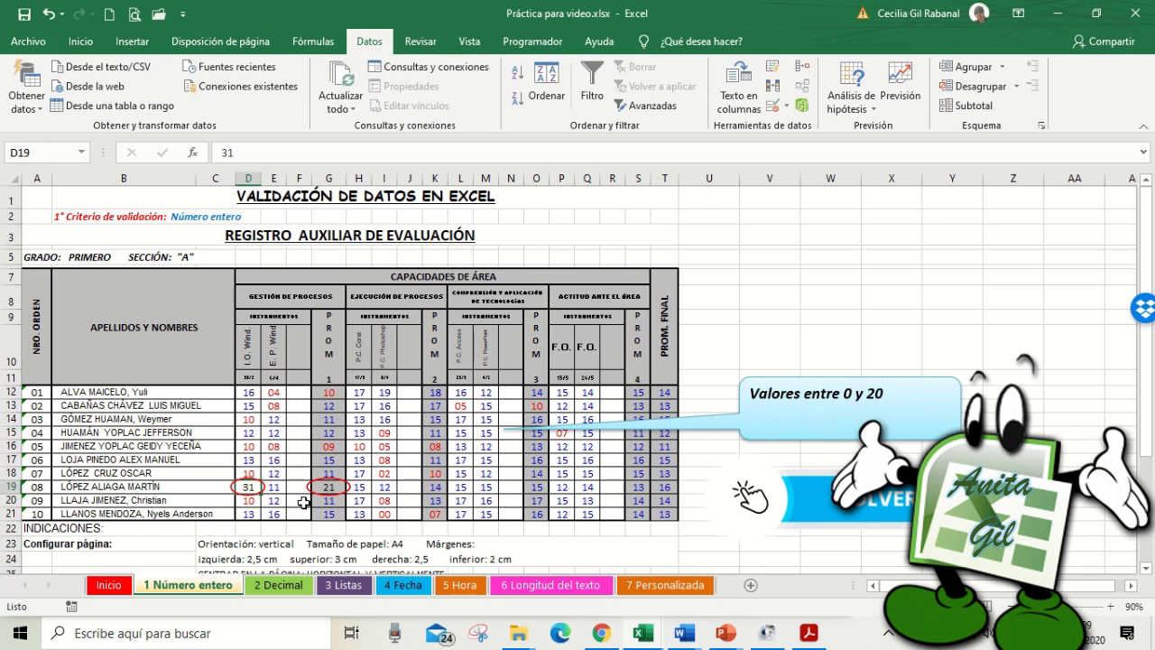
text(13)
click(274, 459)
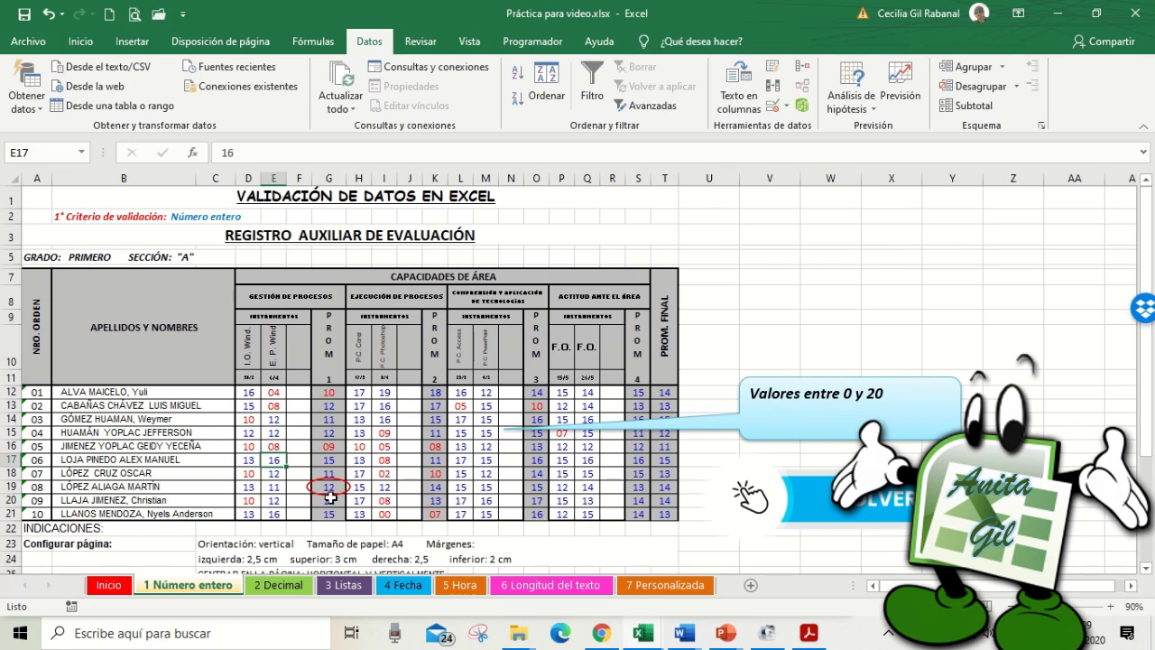
Clear the remaining validation circles from the grade sheet.
click(274, 486)
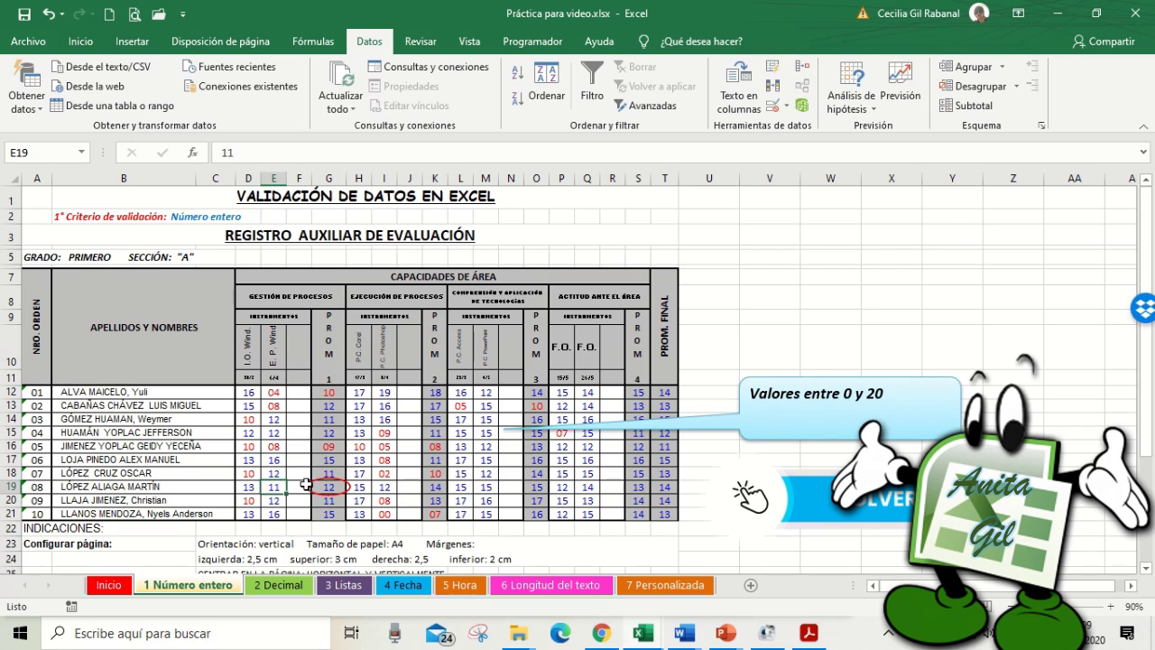
click(322, 487)
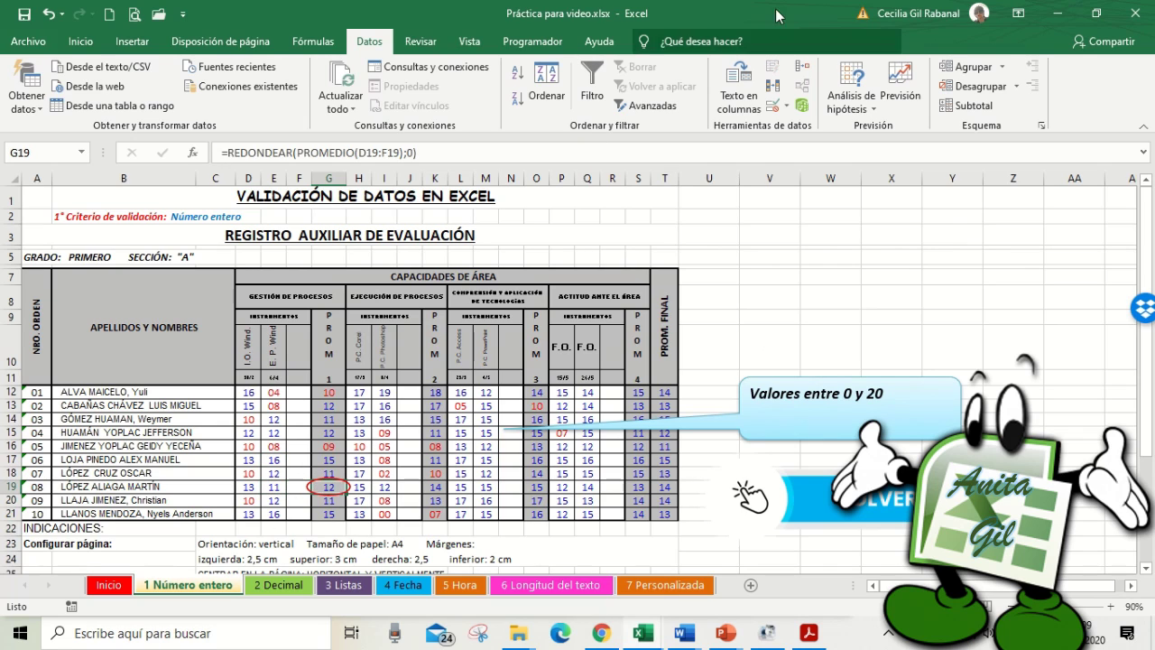
click(787, 106)
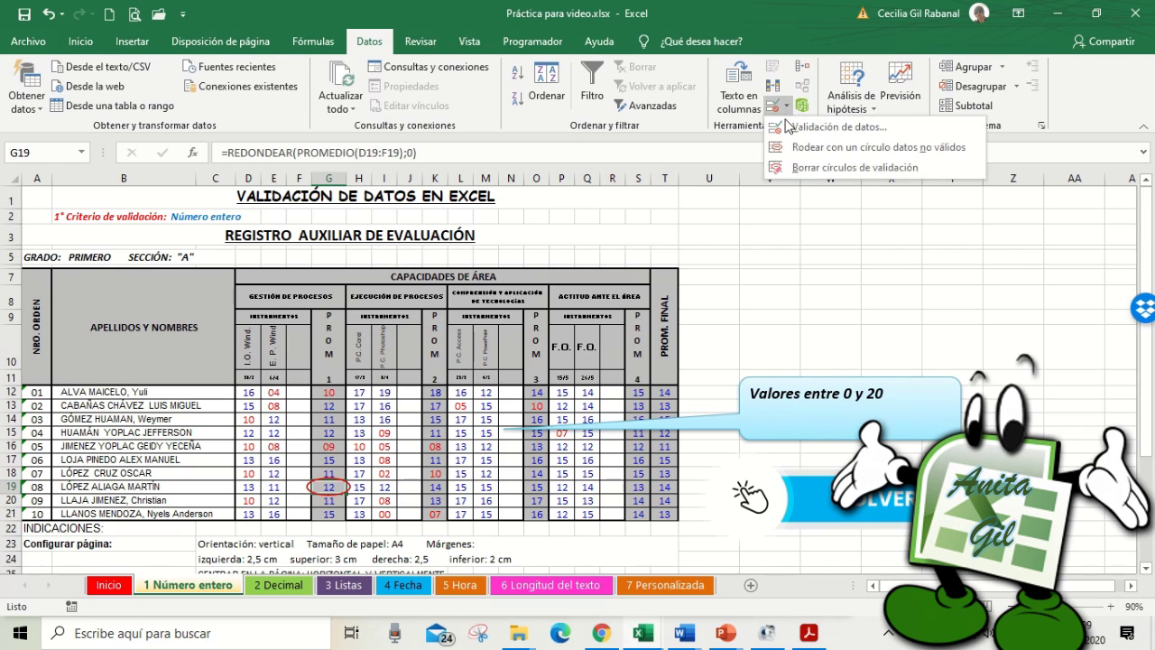
click(794, 167)
click(382, 448)
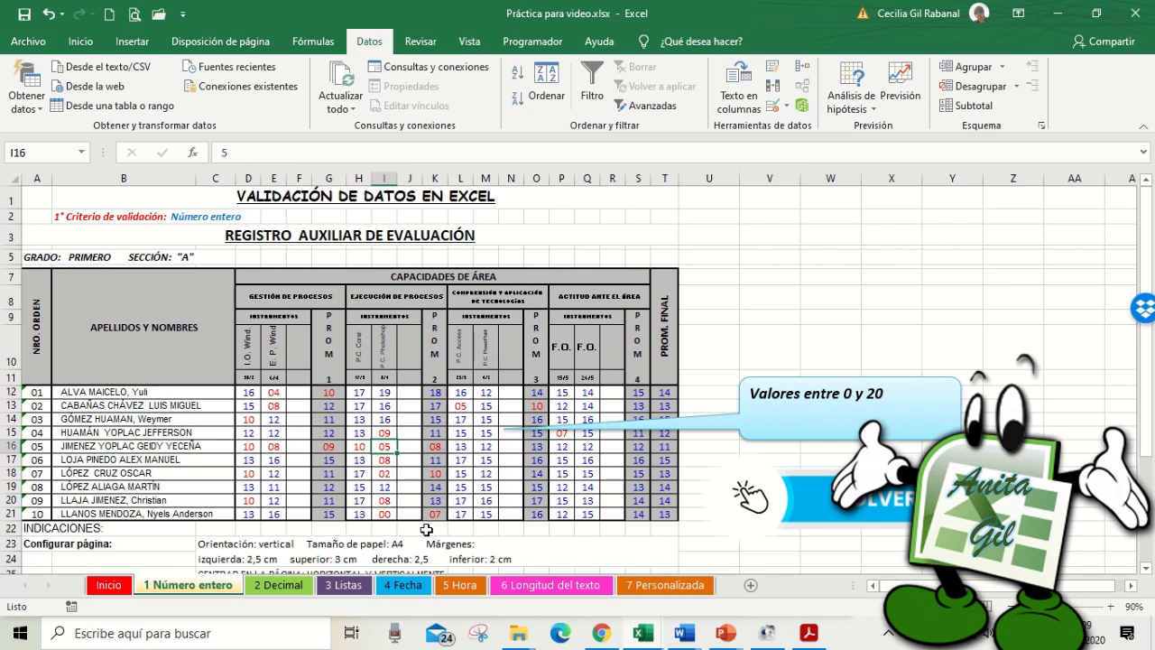
Review the data validation settings of the grade range D12:T21 and accept them as they are.
drag(249, 392, 664, 511)
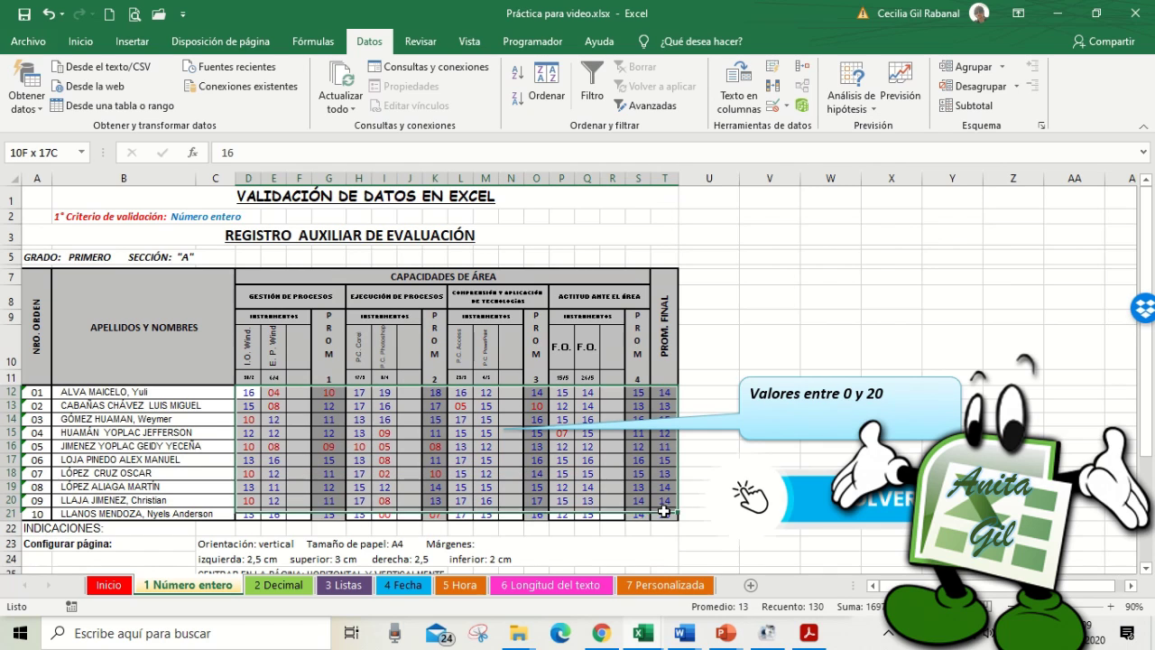
click(789, 112)
click(798, 123)
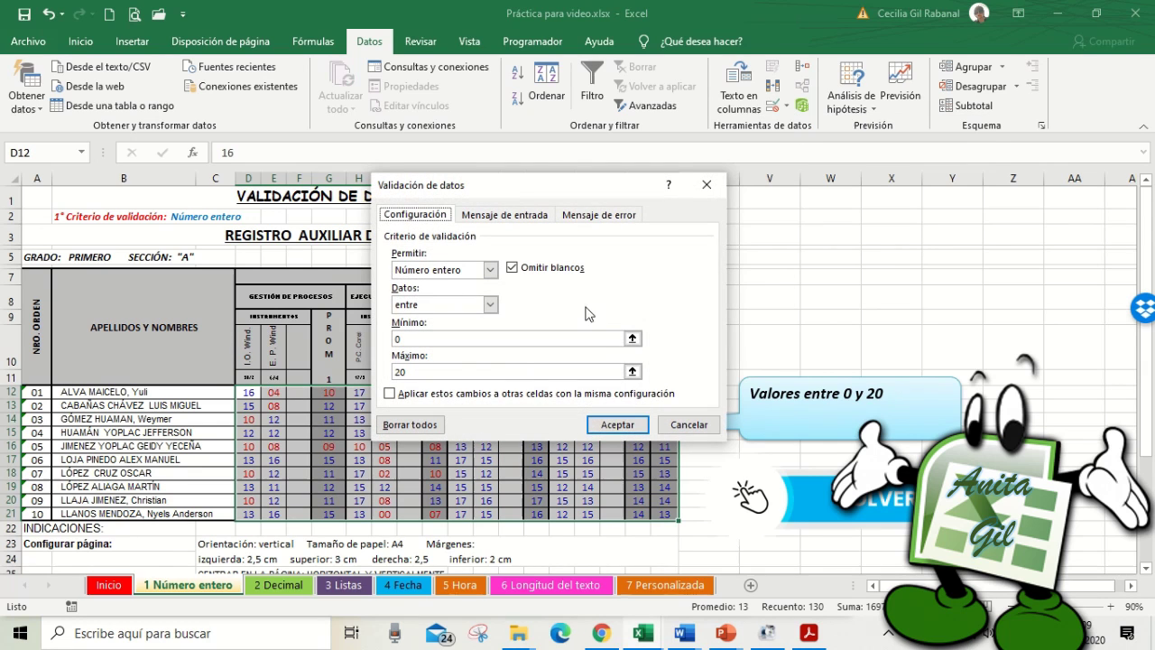
click(620, 425)
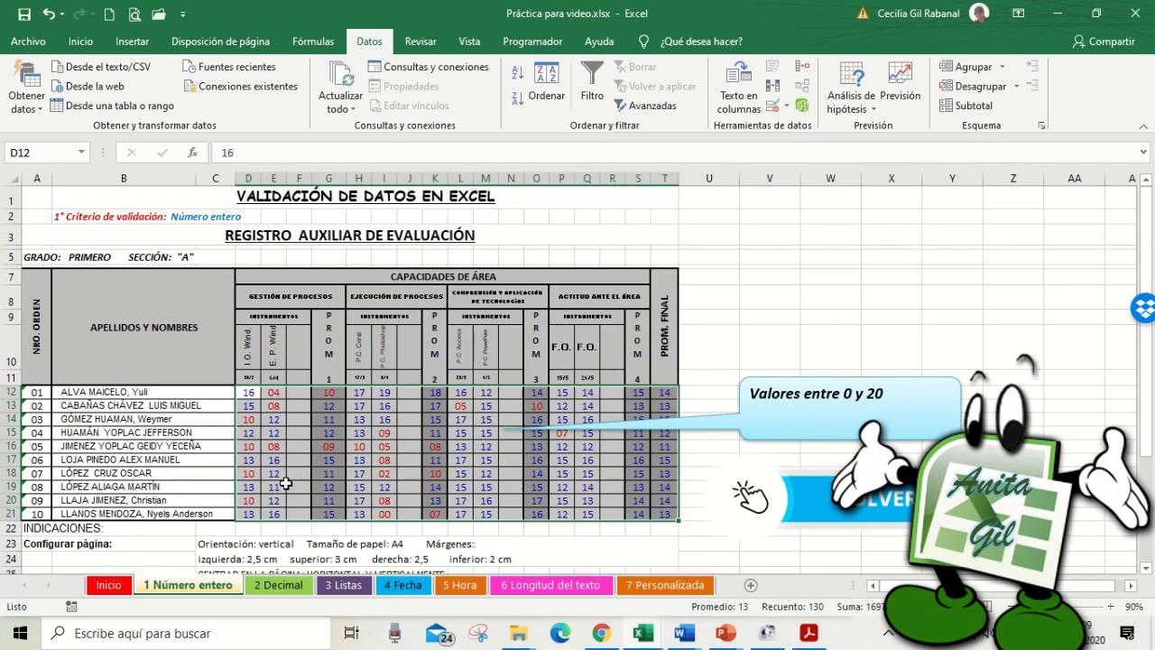
click(284, 485)
click(273, 499)
click(263, 433)
click(331, 404)
click(614, 424)
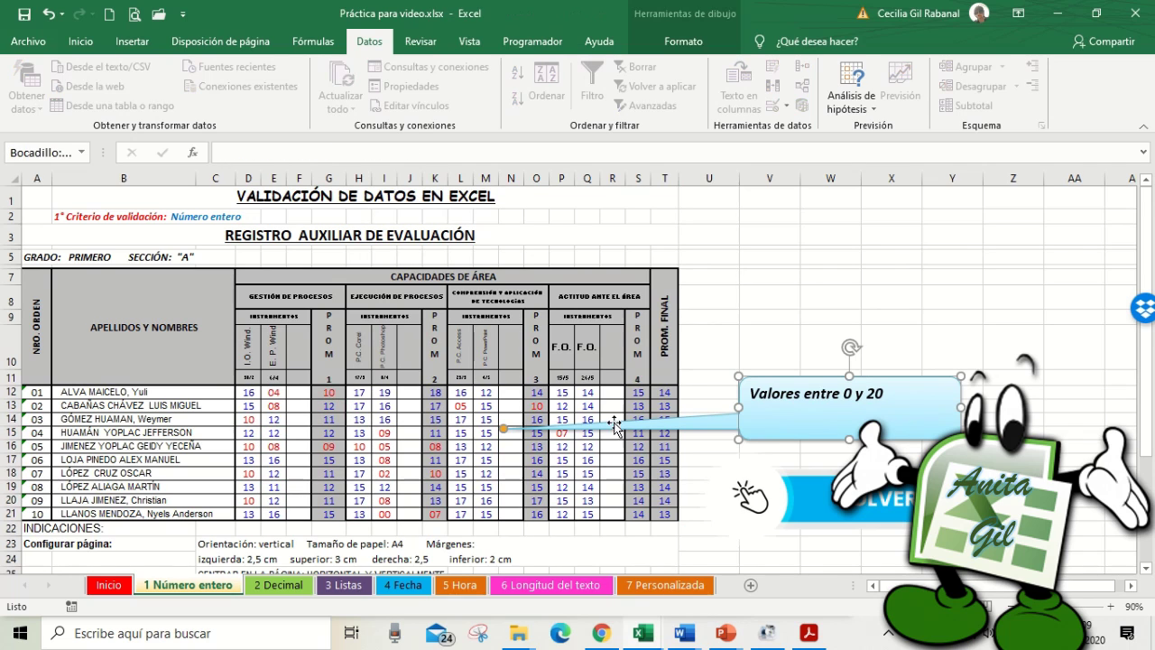
click(614, 403)
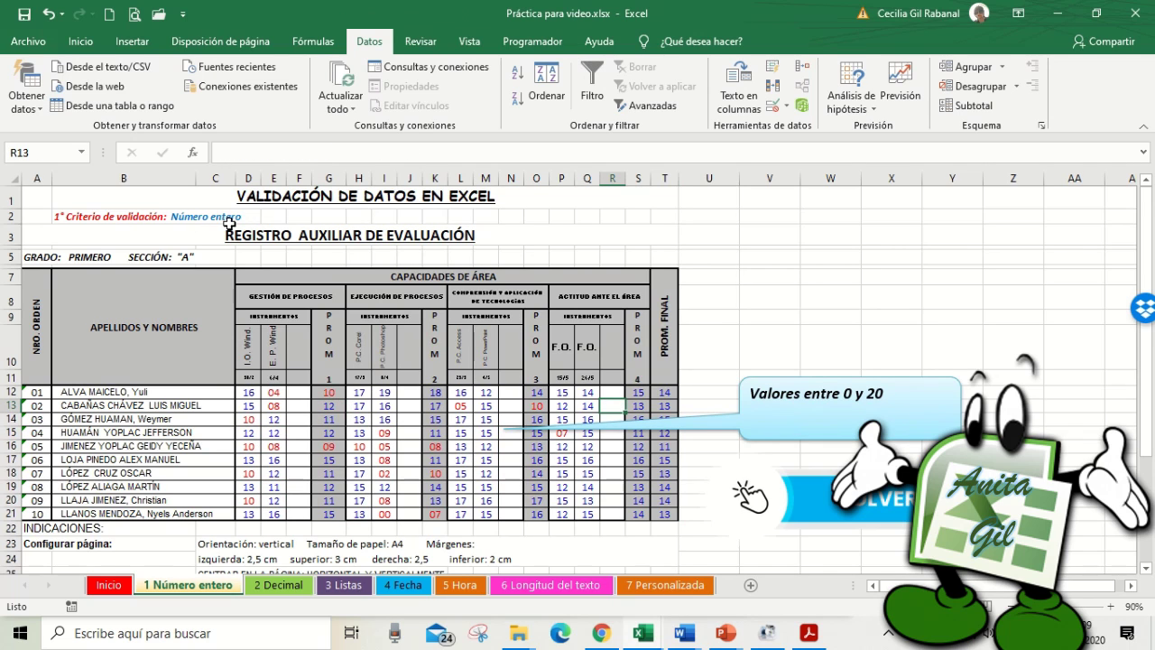
Open the 2 Decimal sheet from the index and choose Decimal as the validation criterion for the height cells C6:C10.
click(863, 516)
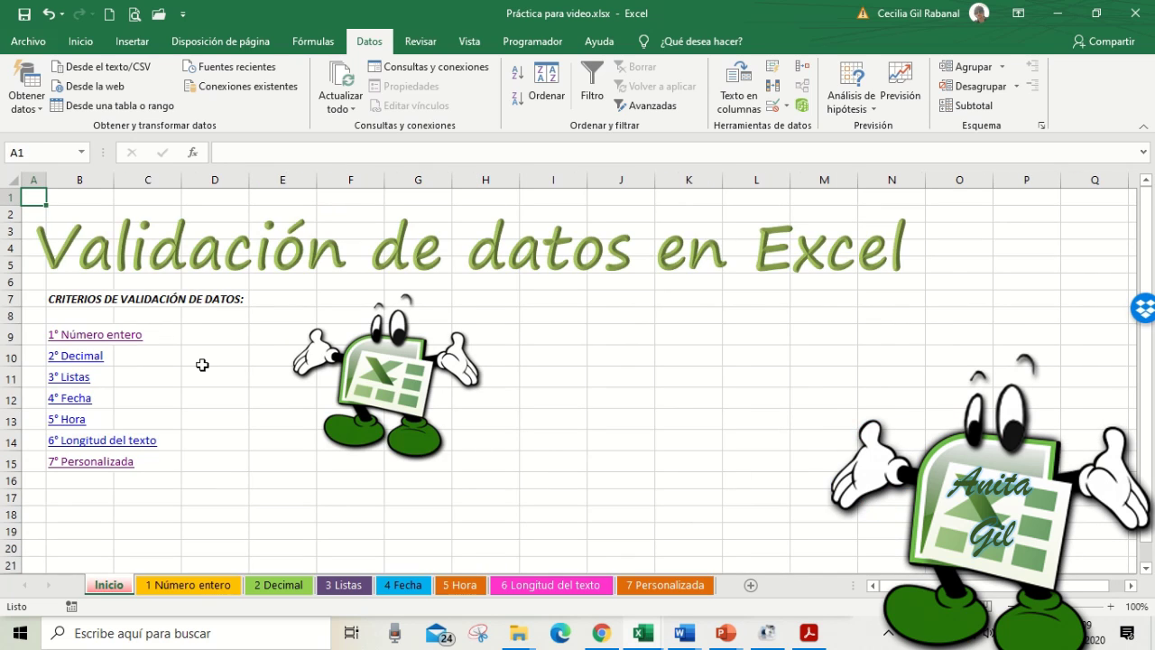
click(75, 362)
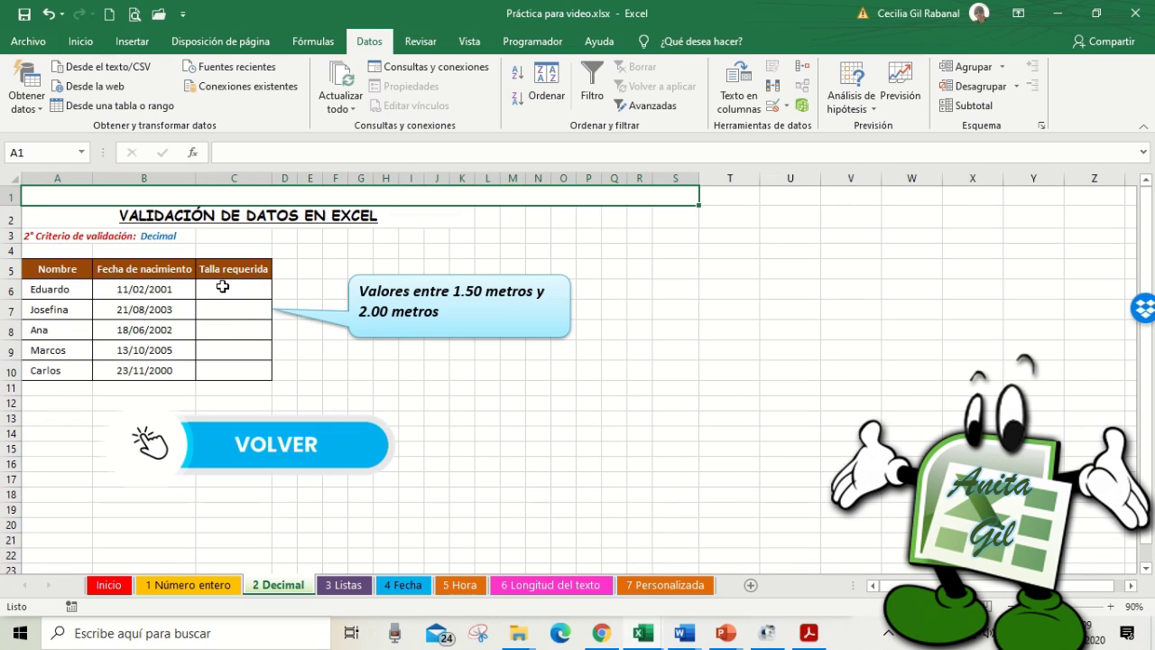
drag(230, 289, 236, 363)
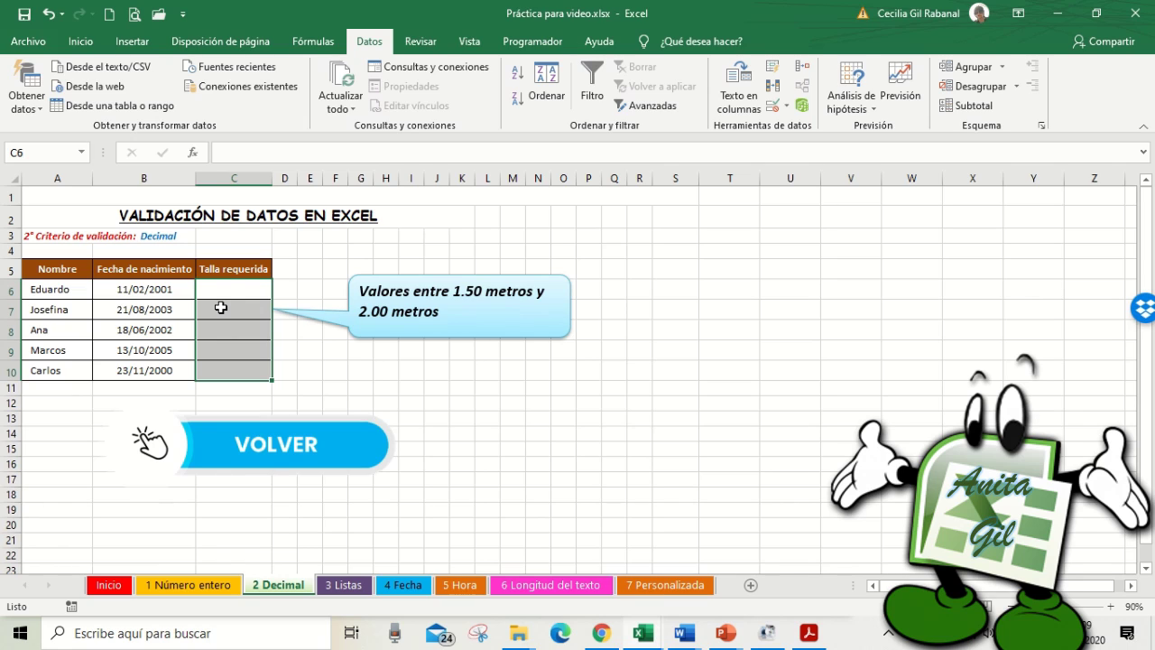
drag(226, 285, 242, 364)
click(777, 111)
click(415, 271)
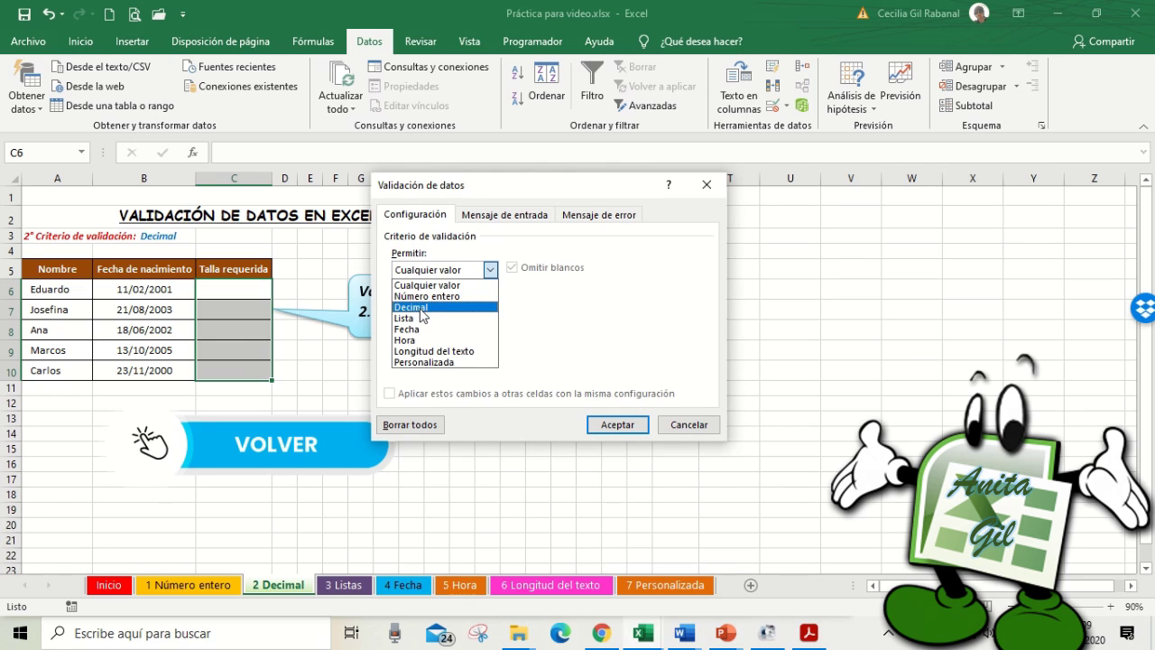
click(420, 308)
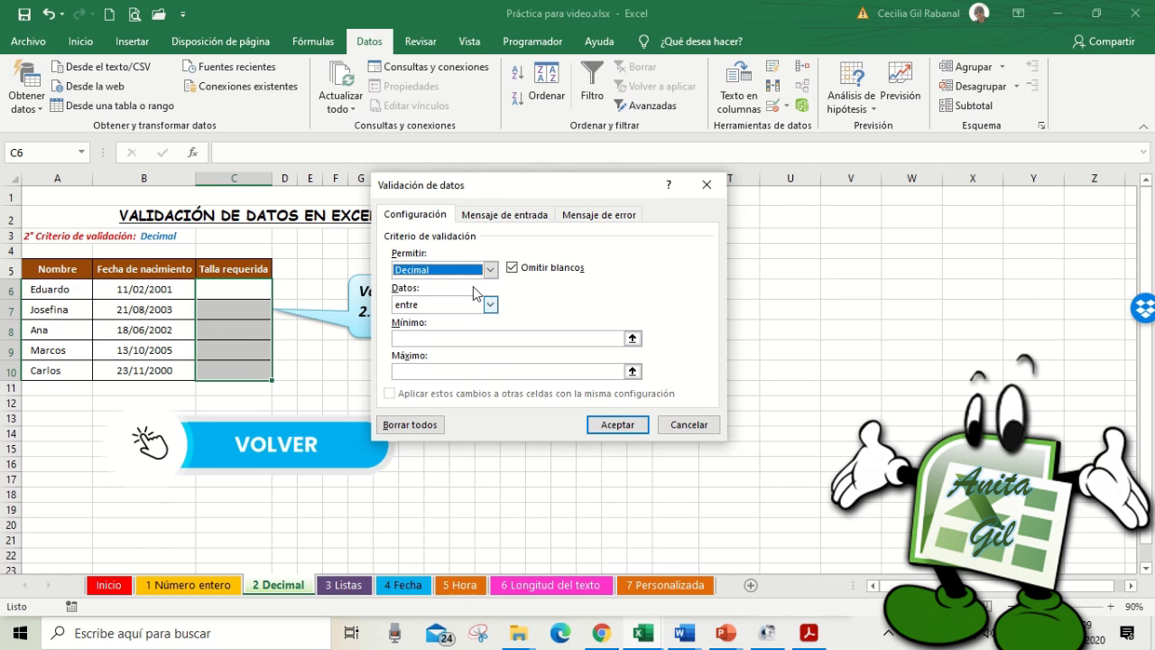
Limit the allowed decimal heights to between 1.50 and 2.00 and accept the validation rule.
drag(487, 185, 705, 187)
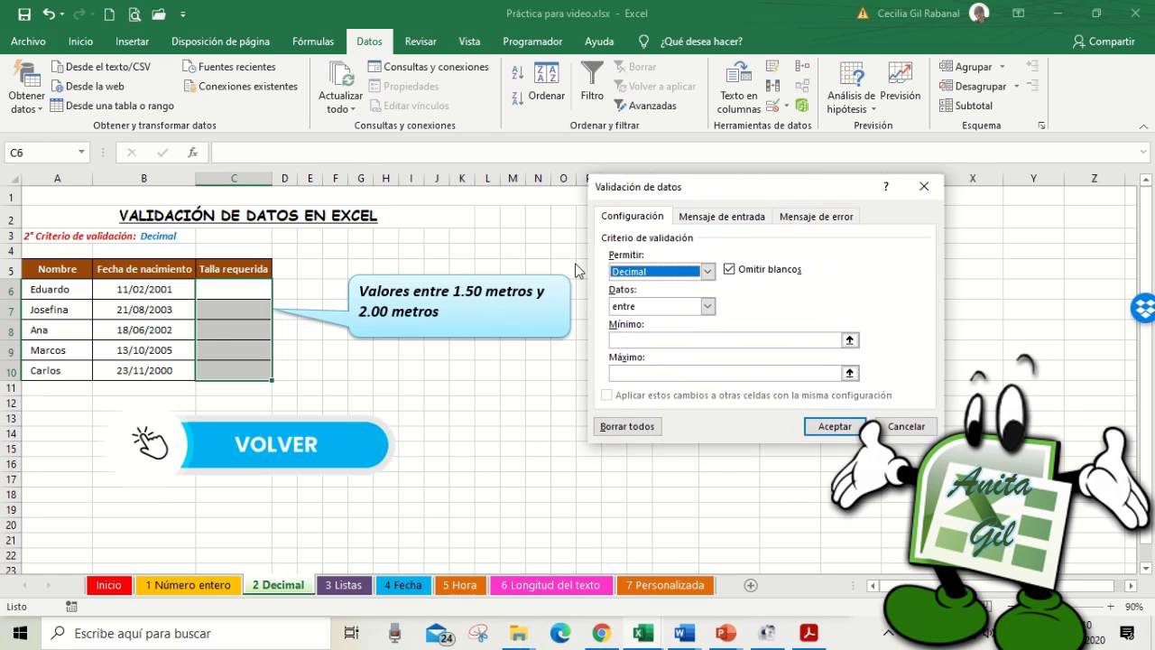
click(642, 340)
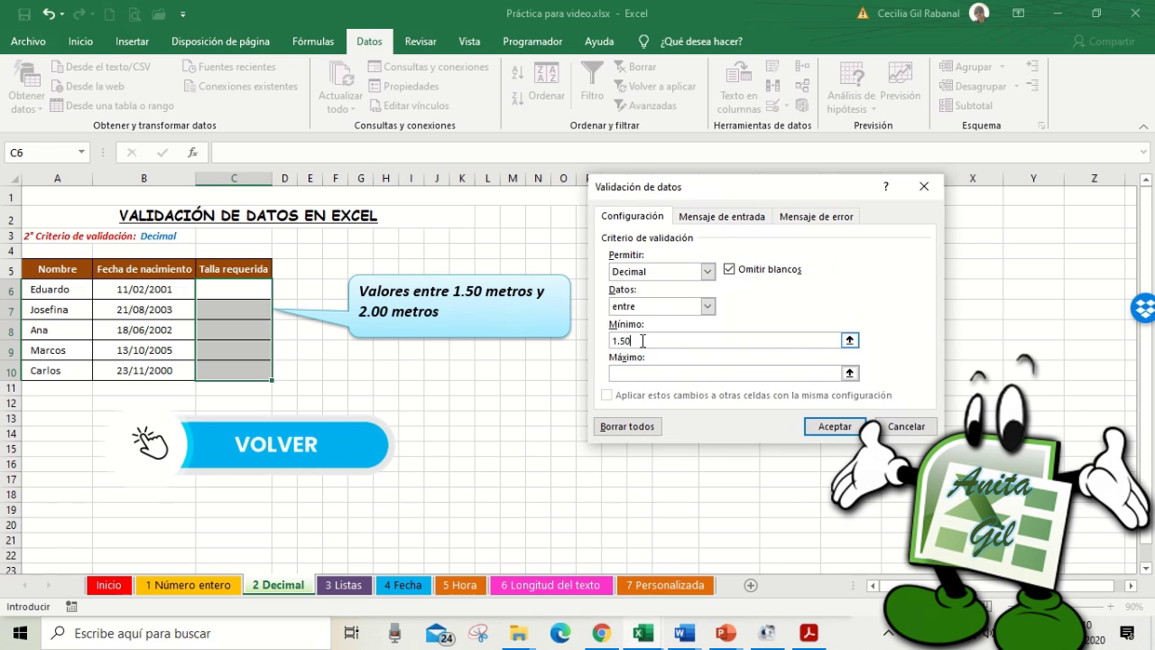
click(629, 378)
click(844, 431)
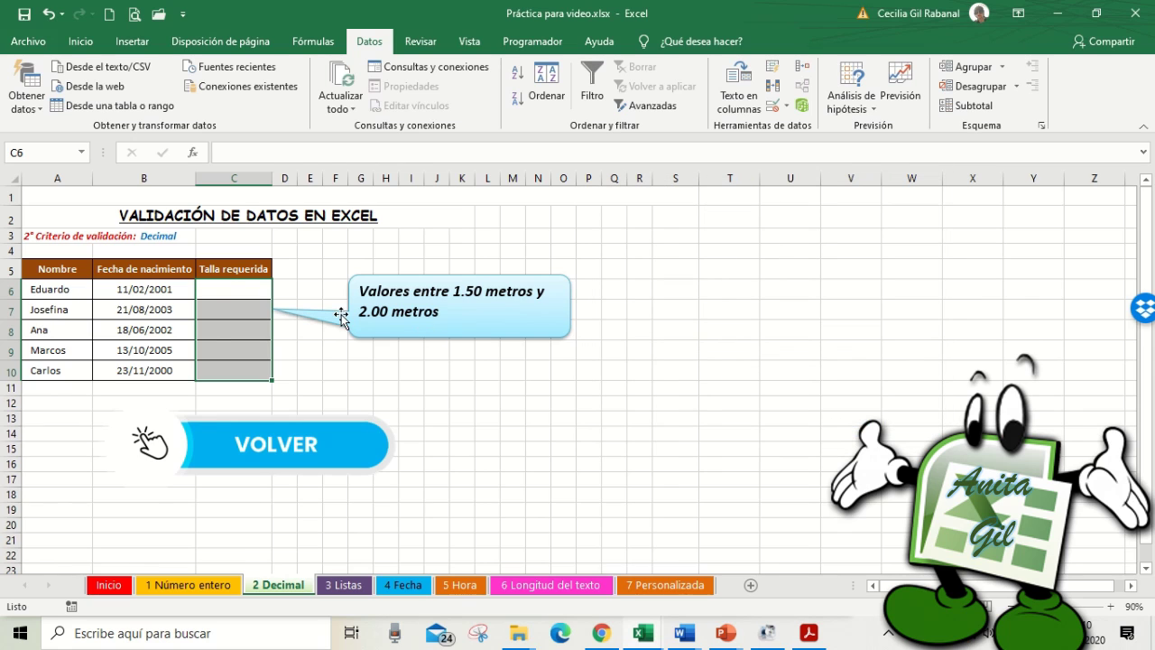
Test the height rule in C6 by trying 2.05, and replace it with 1.68.
click(228, 297)
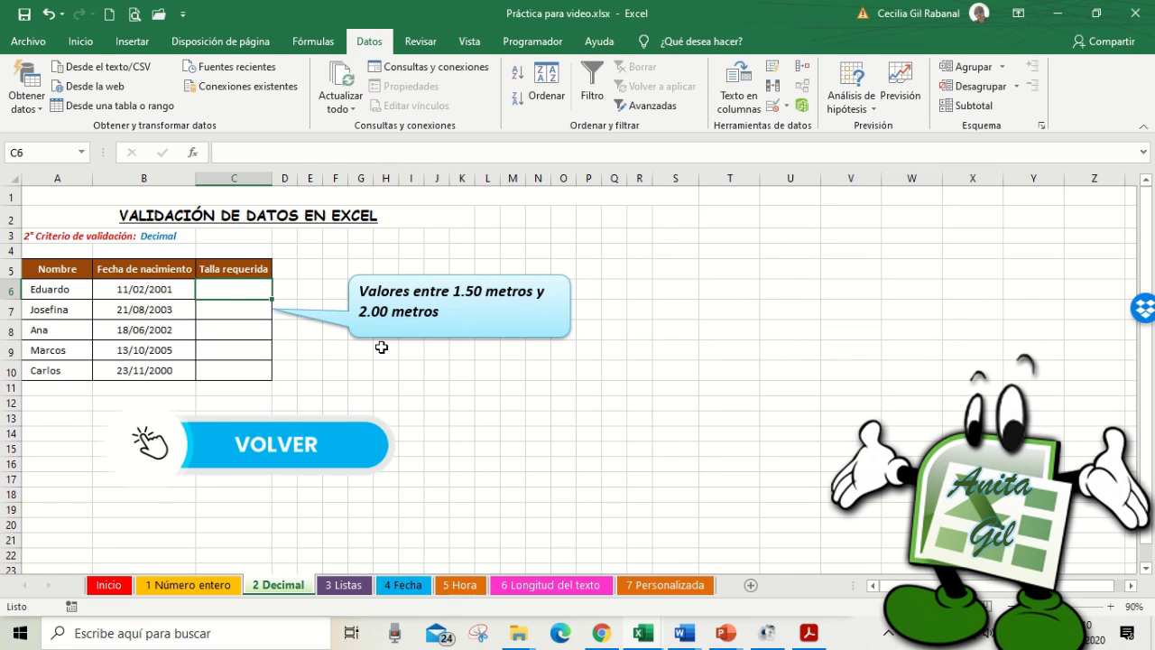
text(2.)
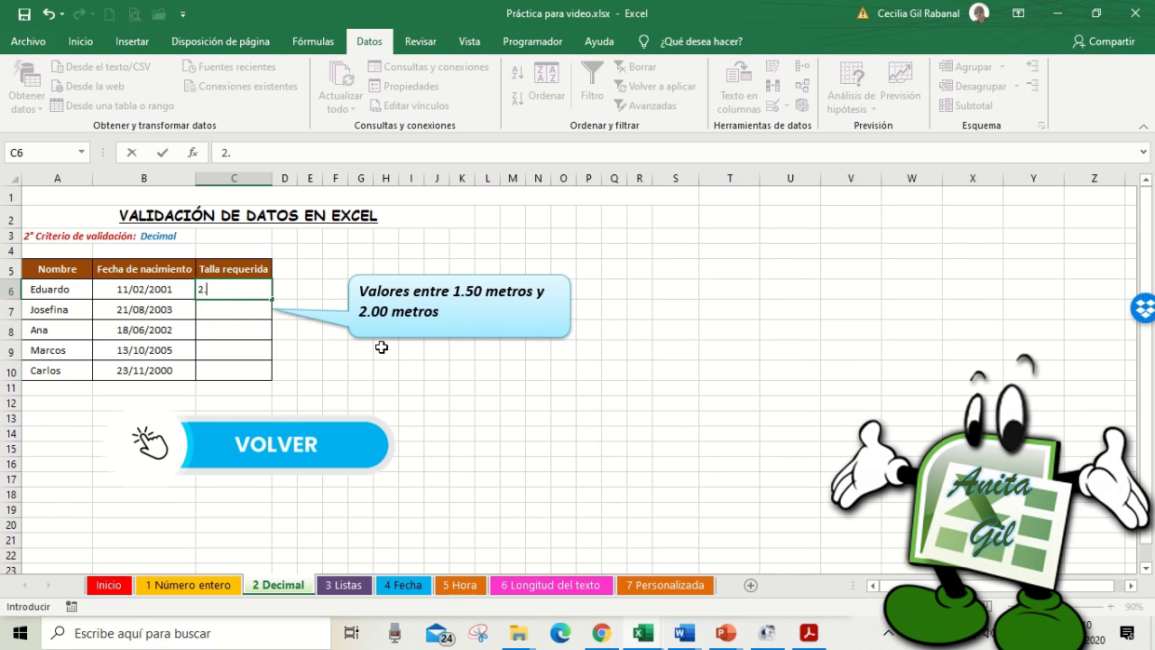
text(05)
key(Return)
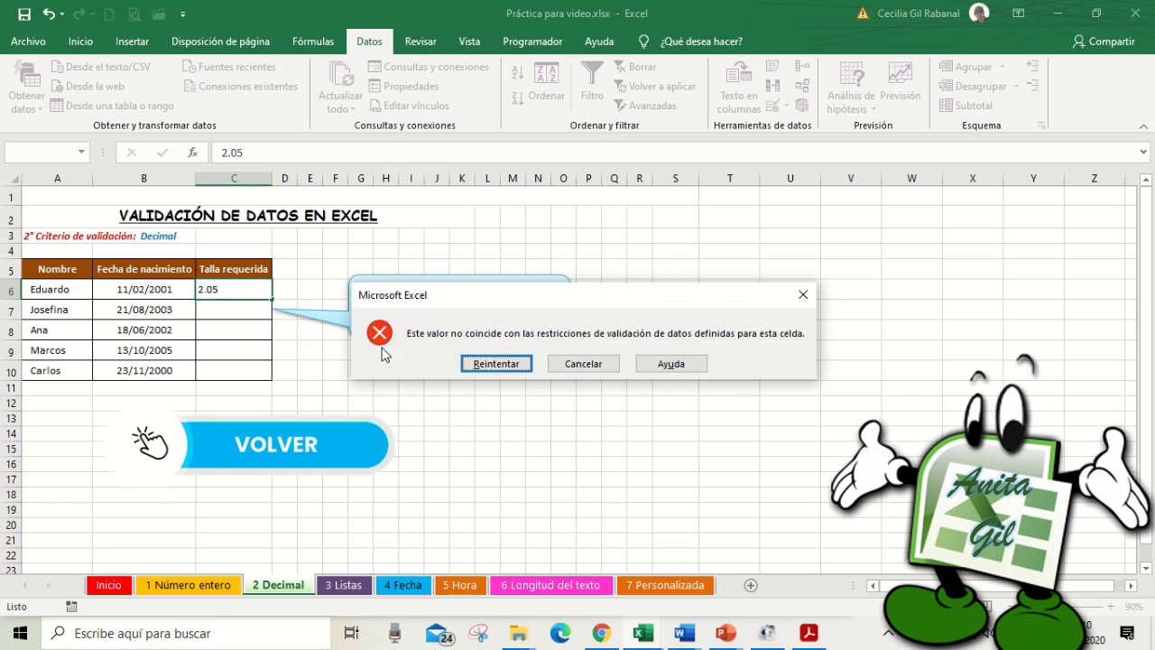
click(519, 364)
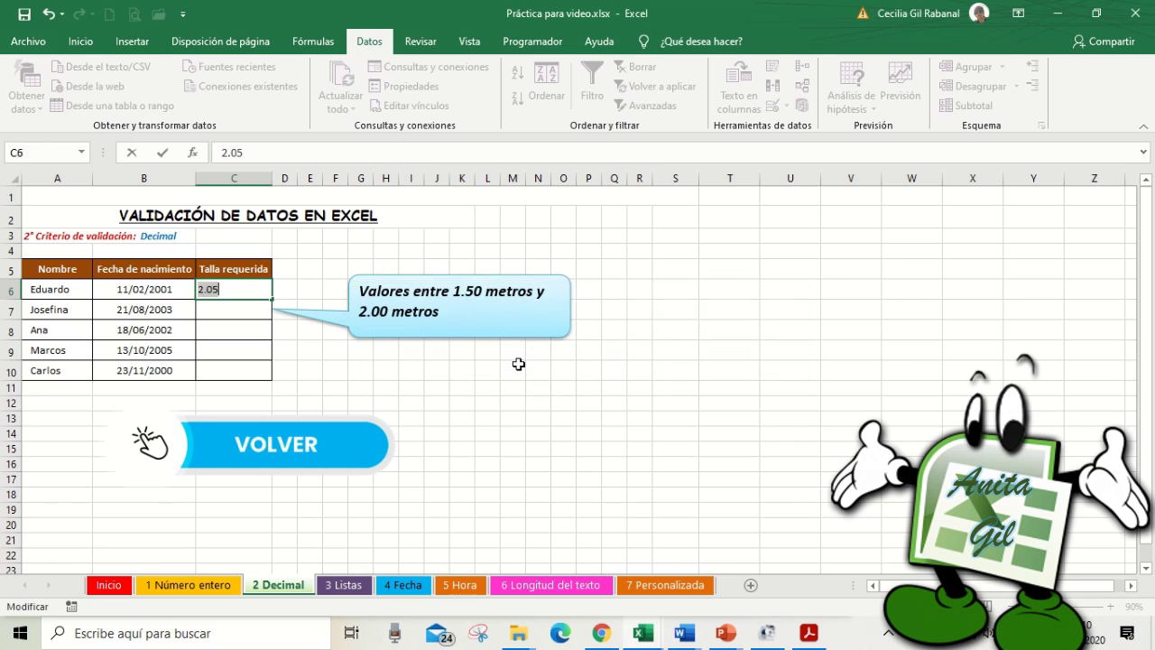
text(1.68)
key(Return)
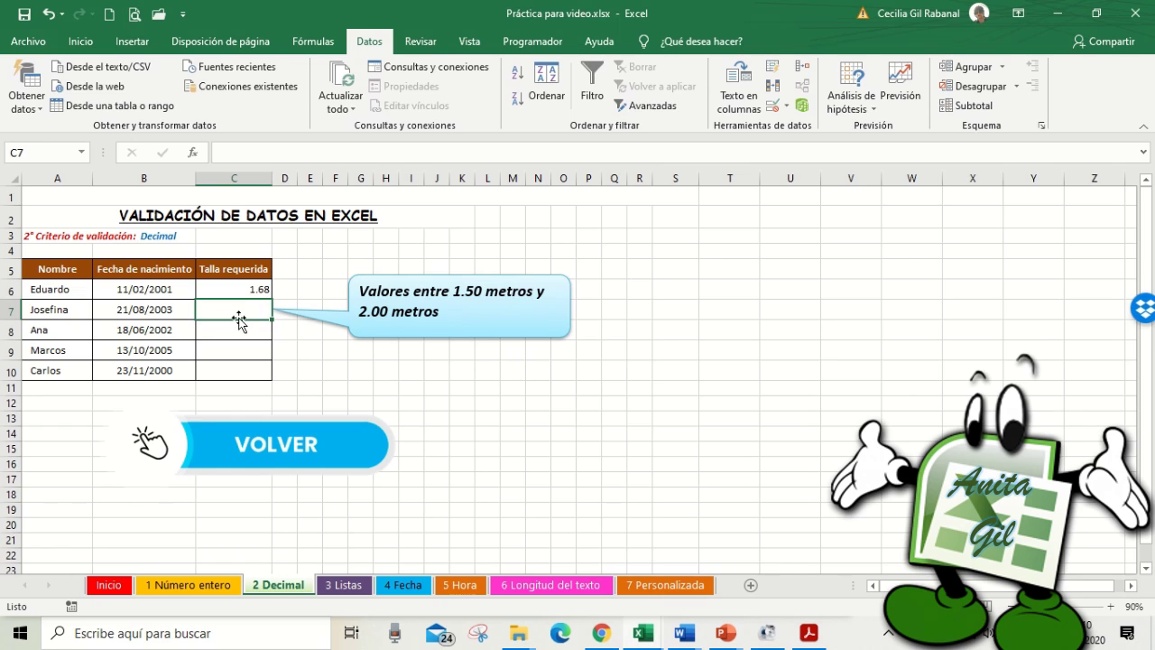
Try to enter a height of 2.4 in C7, and cancel the entry.
text(2)
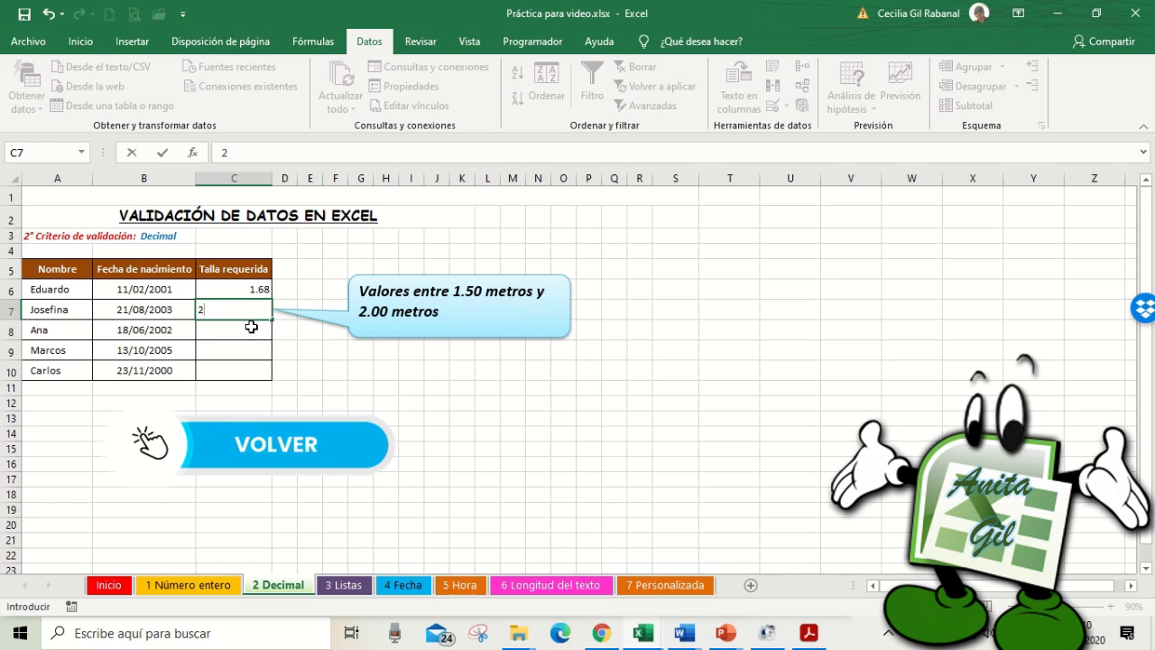
text(.4)
key(Return)
key(Return)
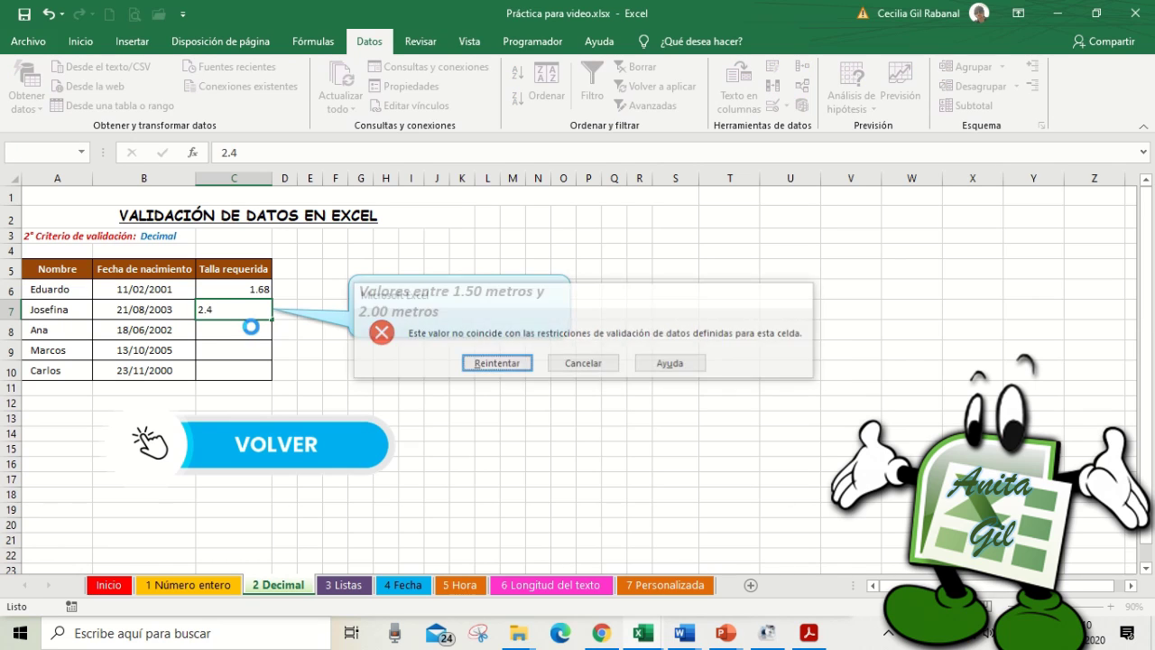
key(Escape)
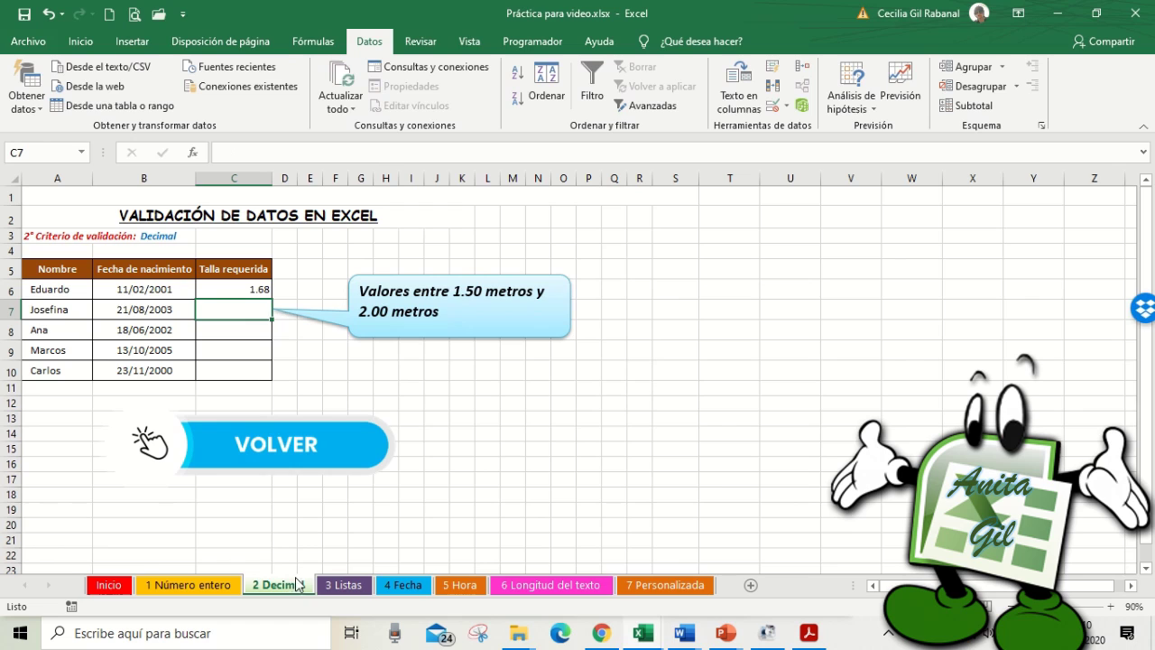
Return to the index sheet and open the 3 Listas sheet.
click(269, 448)
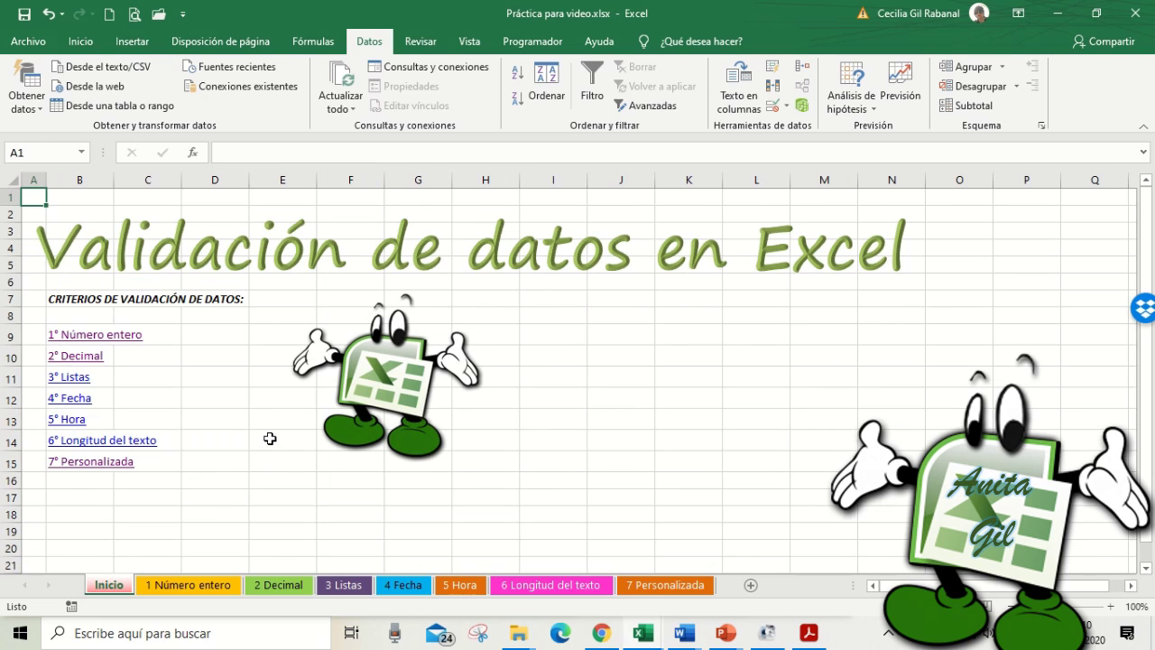
click(74, 385)
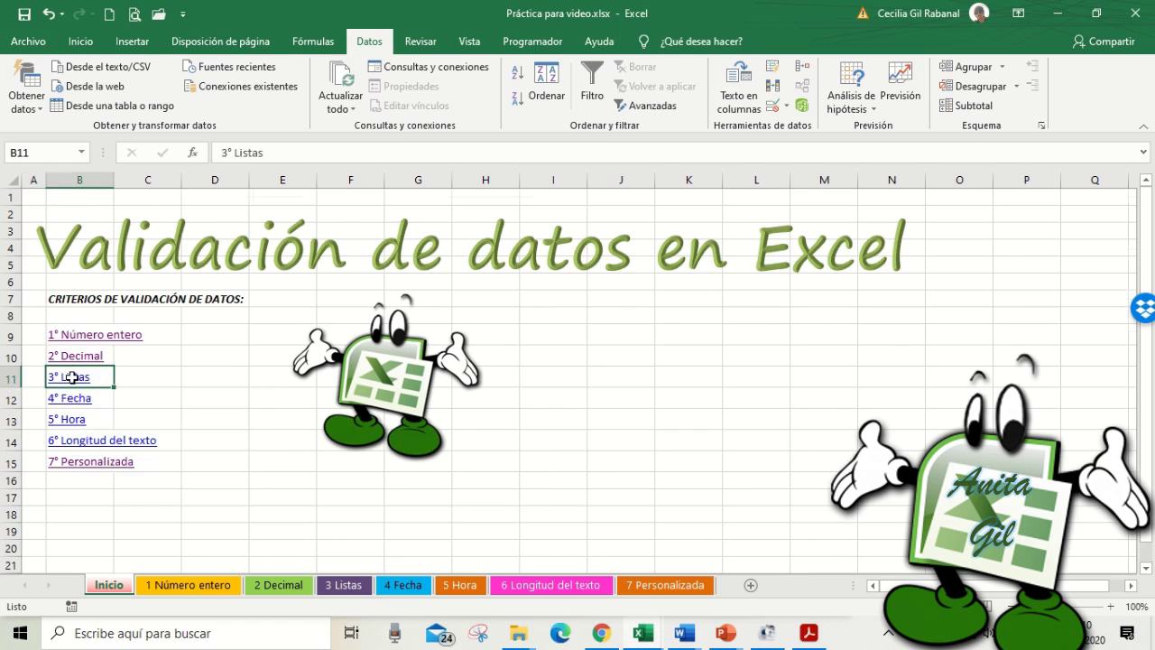
click(397, 223)
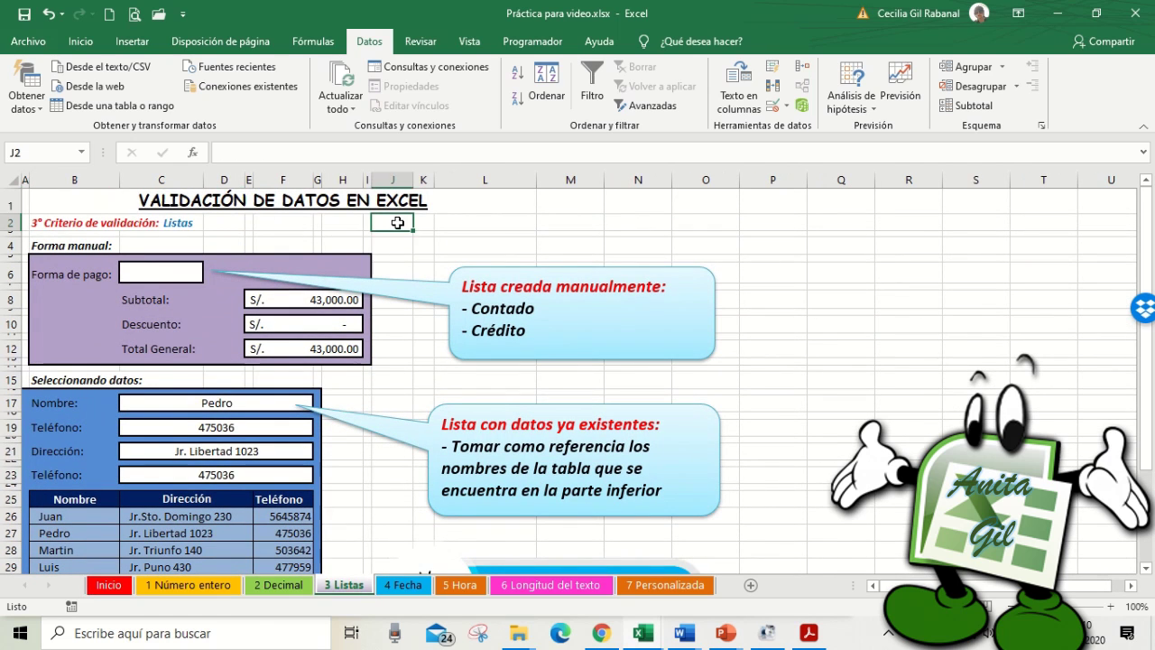
click(510, 225)
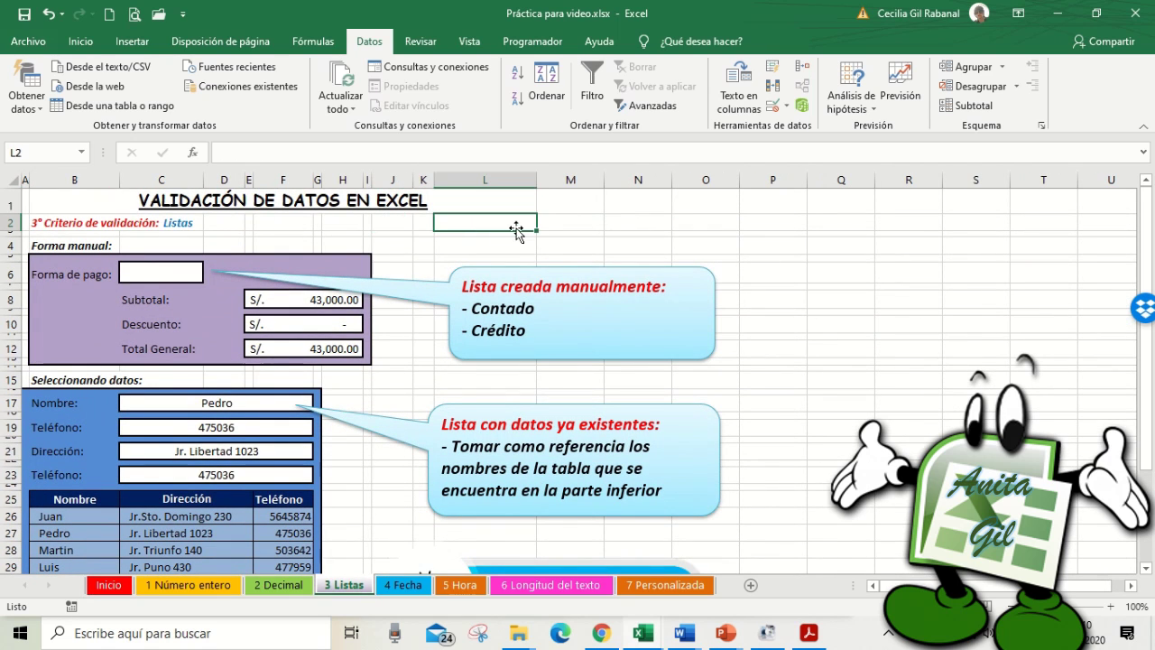
Add a list validation to the Forma de pago cell C6 with the manual source Contado;Crédito.
click(148, 272)
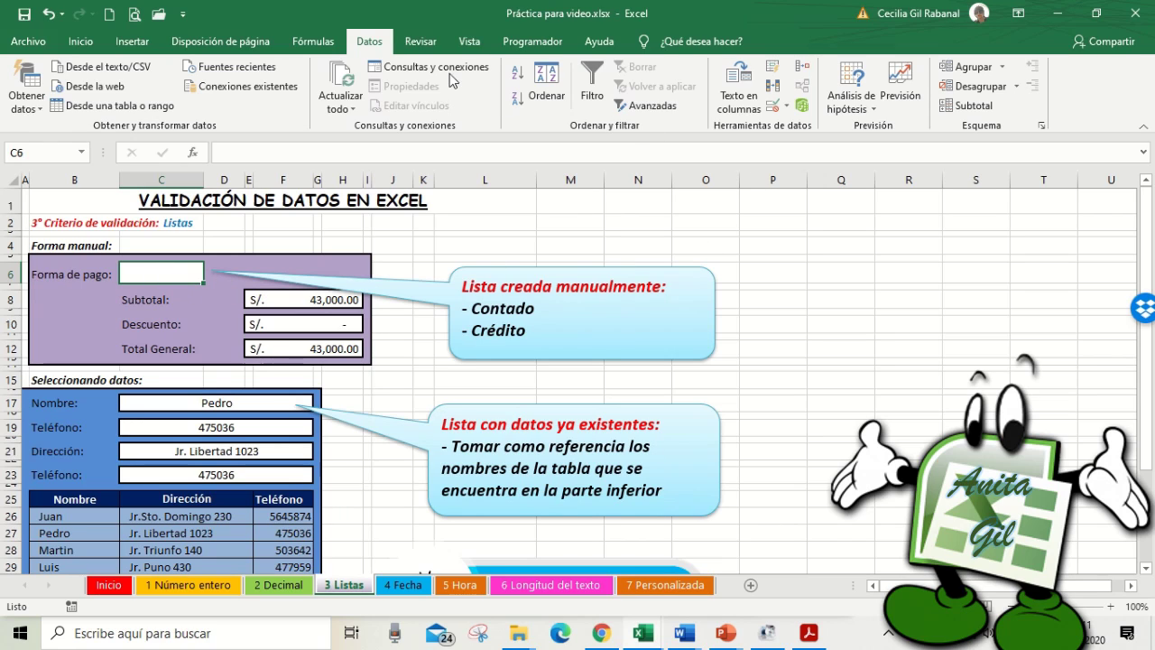
click(774, 105)
click(643, 271)
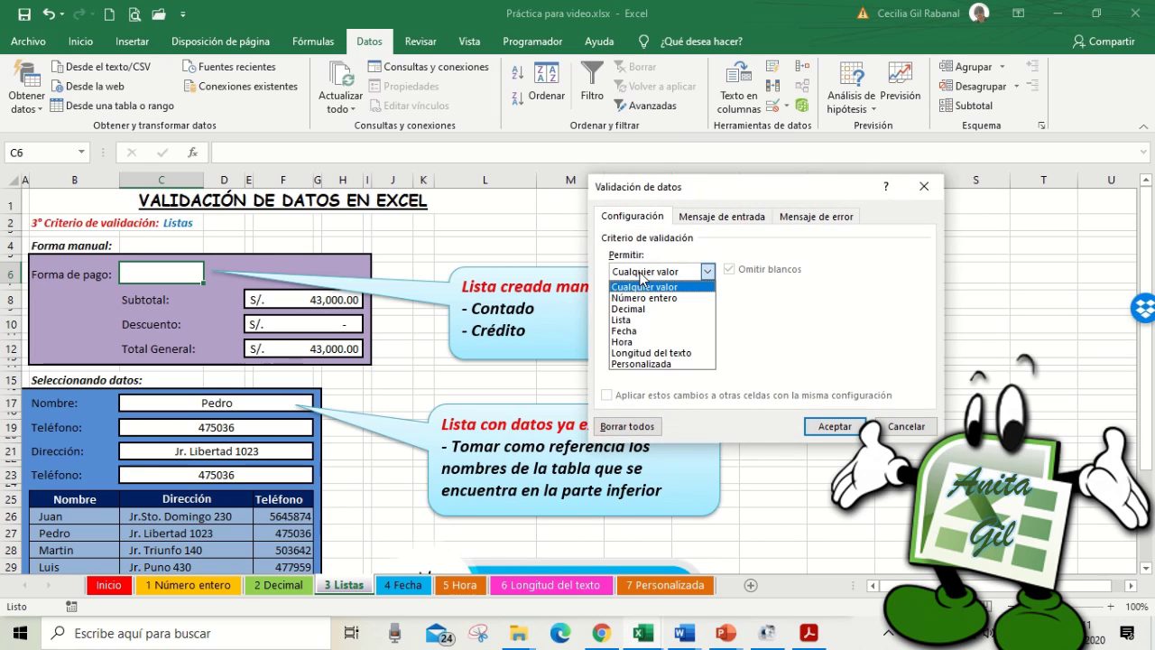
click(634, 320)
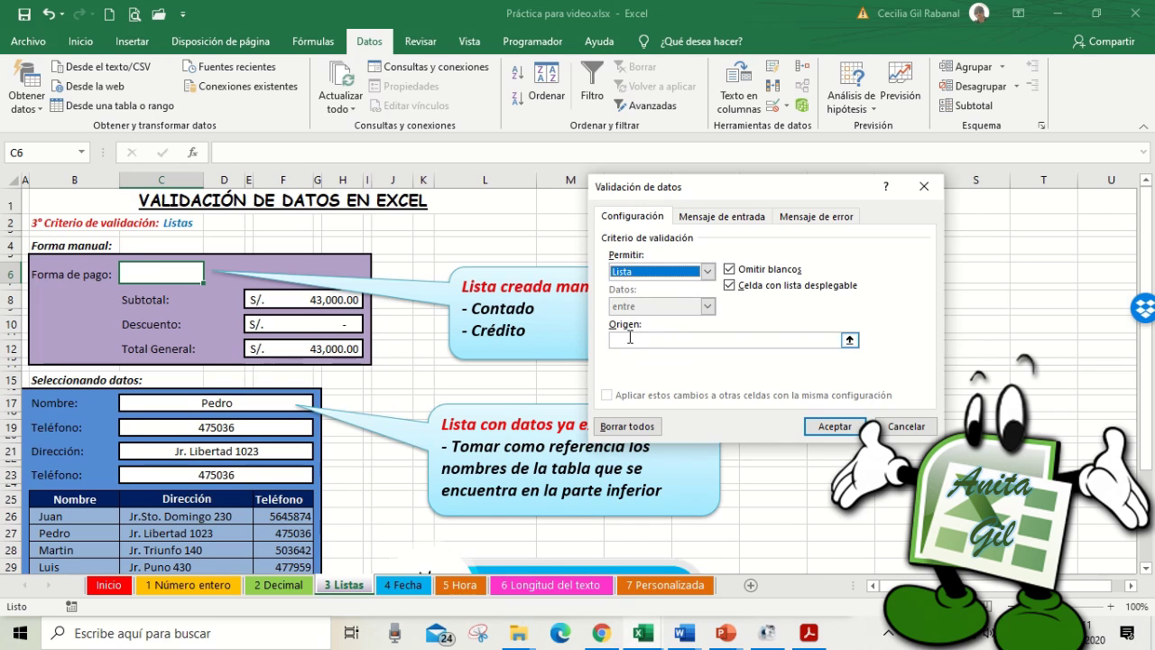
click(634, 340)
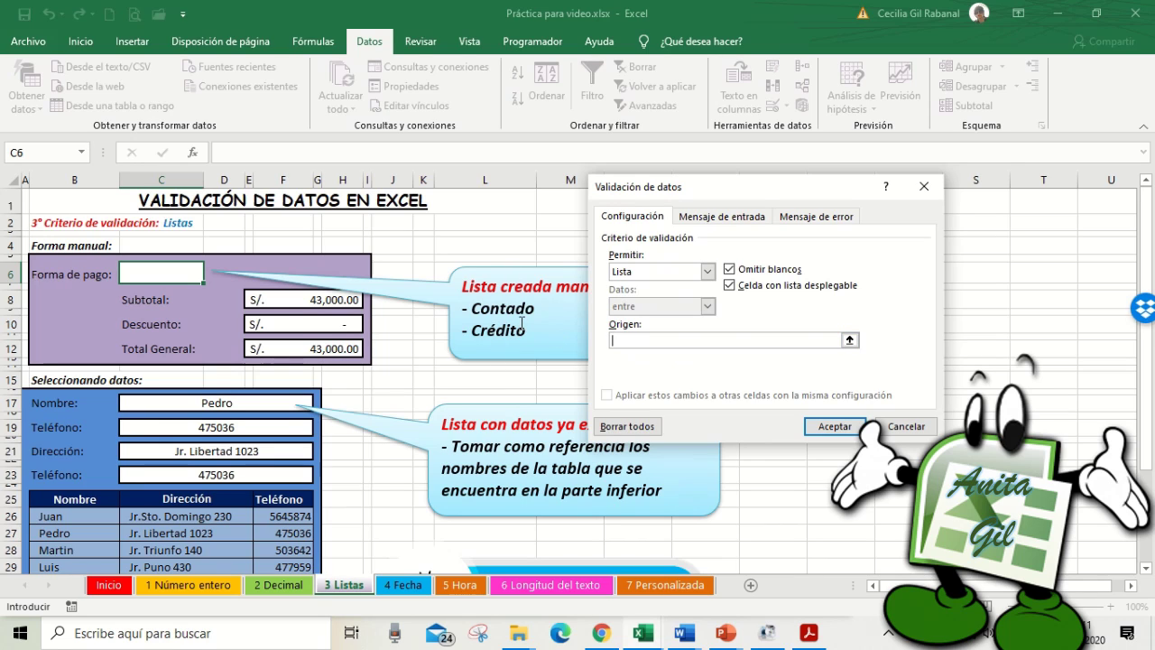
text(cON)
key(BackSpace)
key(BackSpace)
key(BackSpace)
text(ontado;Crédito)
click(834, 426)
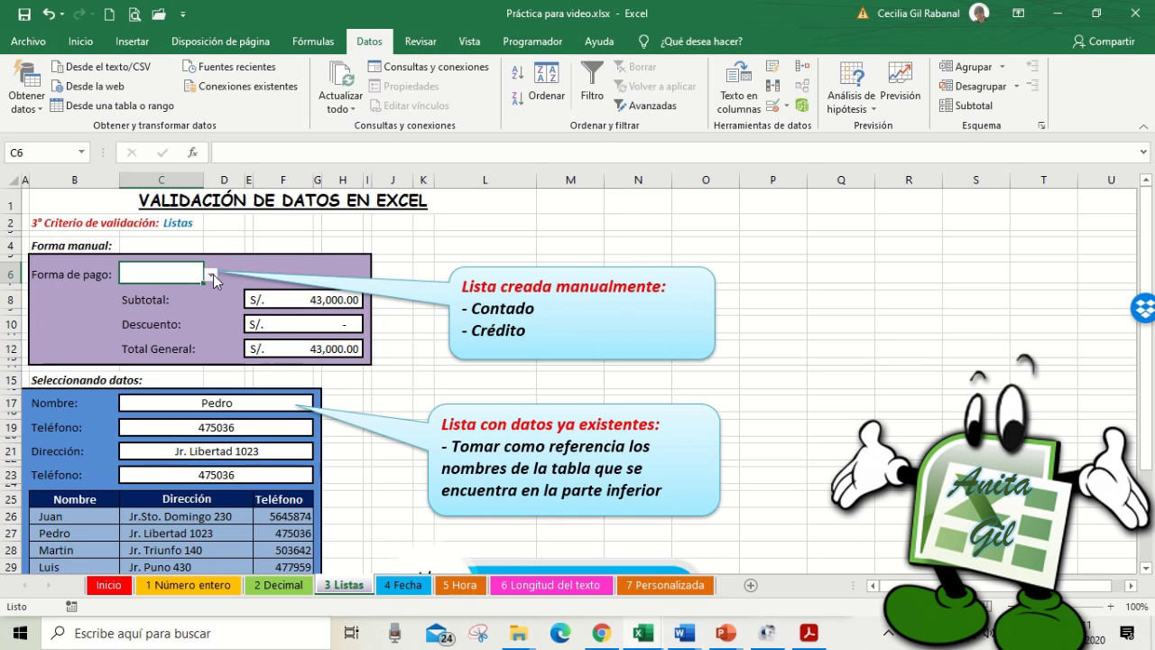
Try out the Forma de pago list in C6 by choosing Contado, and switch the choice to Crédito.
click(211, 274)
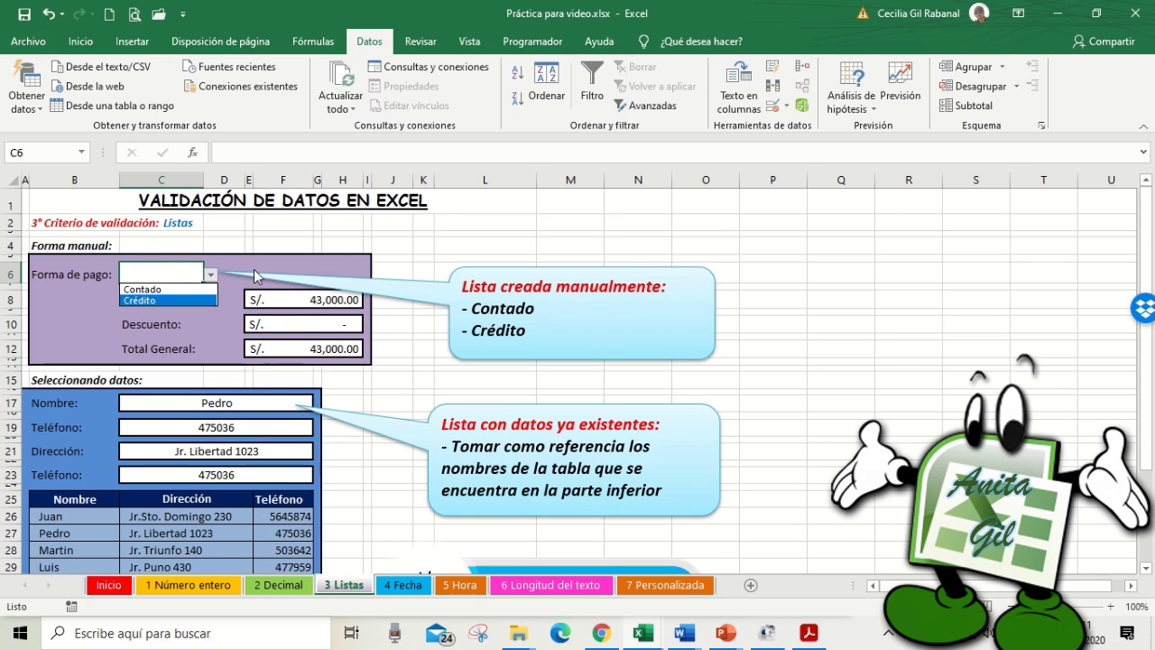
click(157, 290)
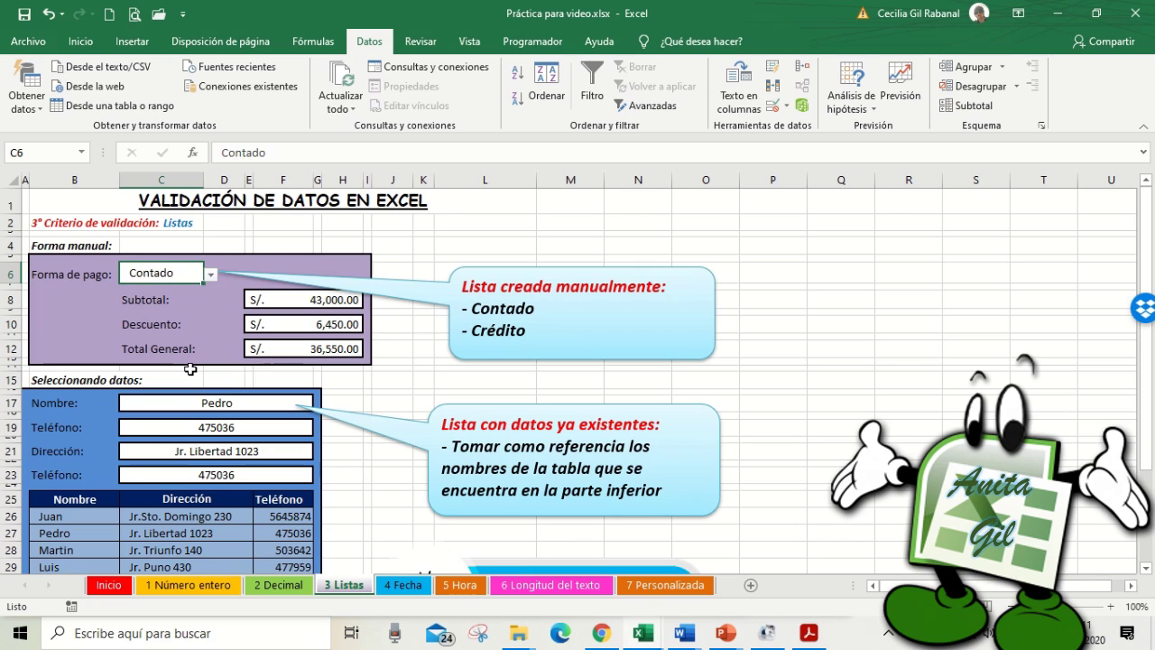
click(212, 275)
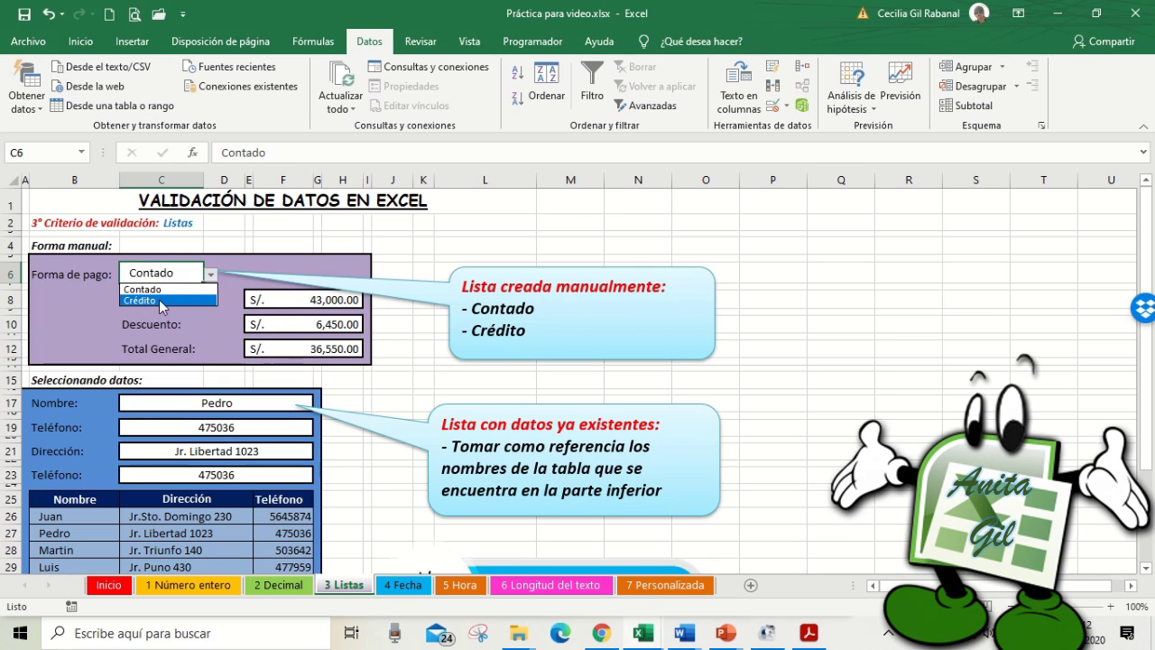
click(159, 300)
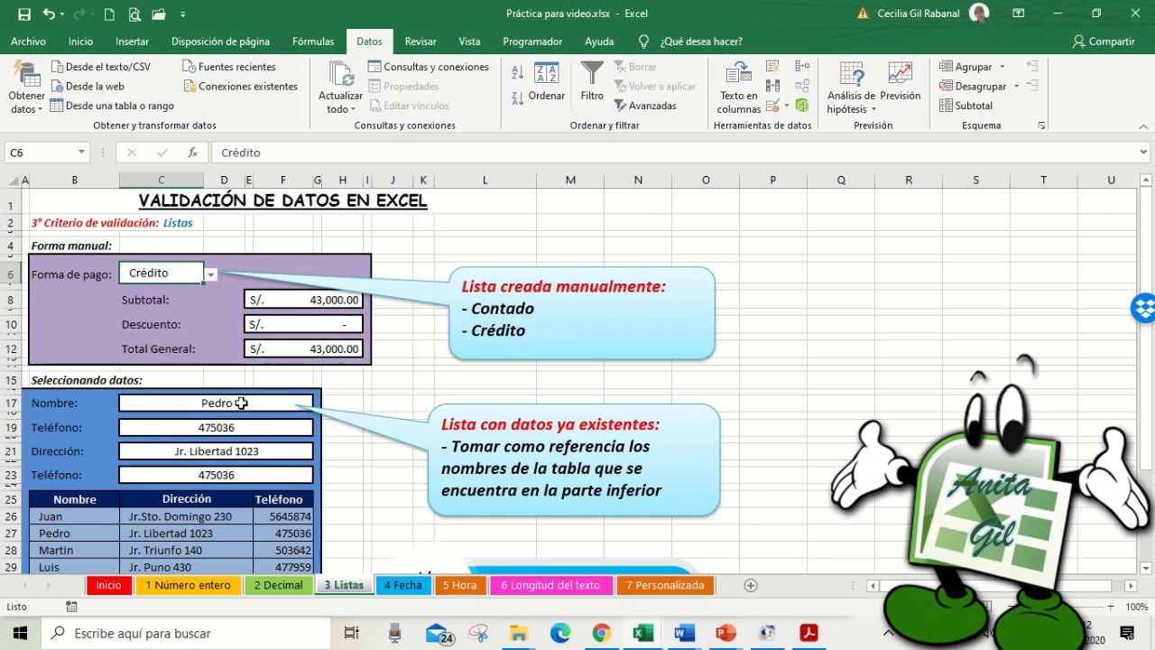
Clear the content of the Nombre field C17 in the Seleccionando datos form.
scroll(310, 400, down, 1)
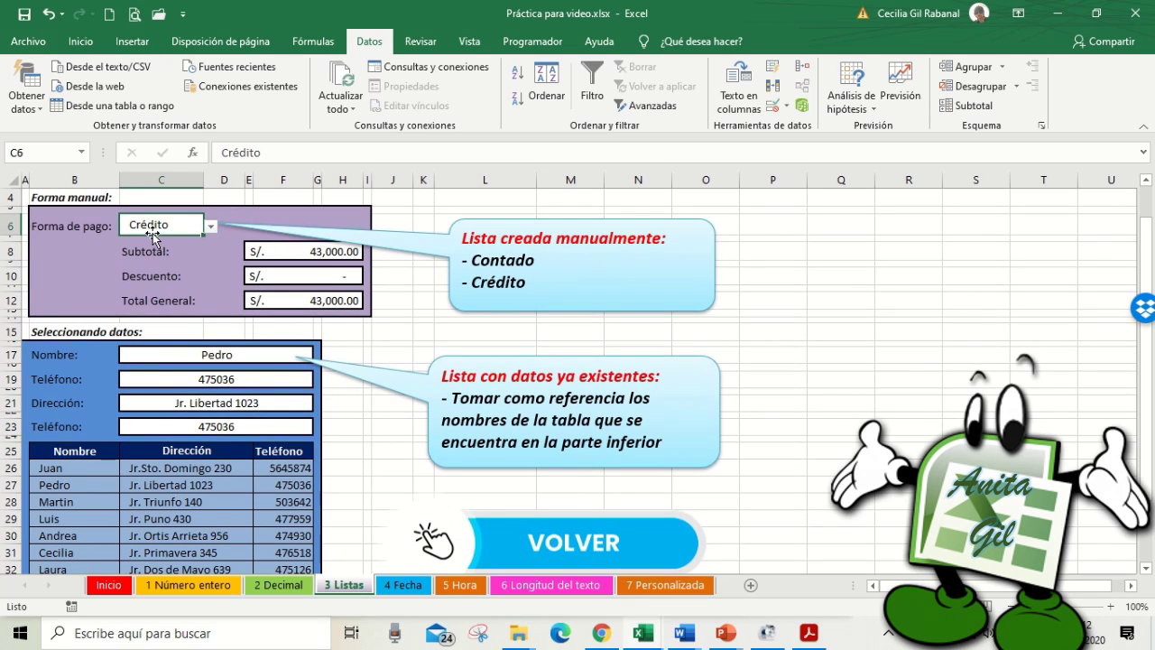
click(185, 354)
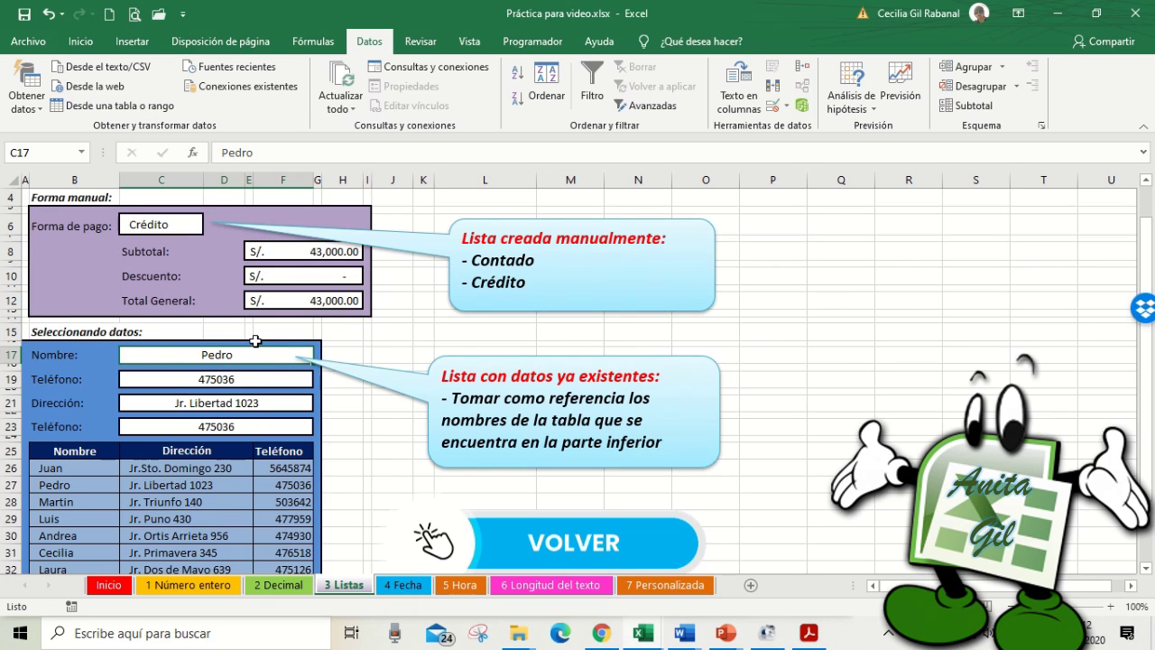
key(Delete)
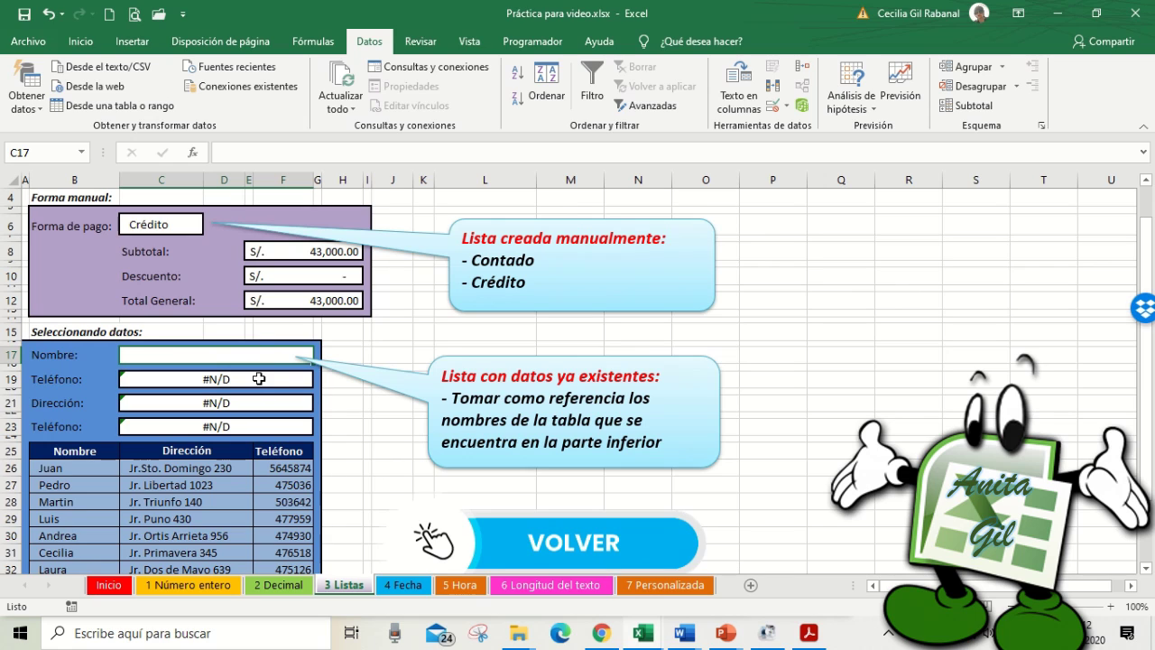
Add a list validation to the Nombre cell C17 with the table's names in =$B$26:$B$33 as its source.
click(774, 108)
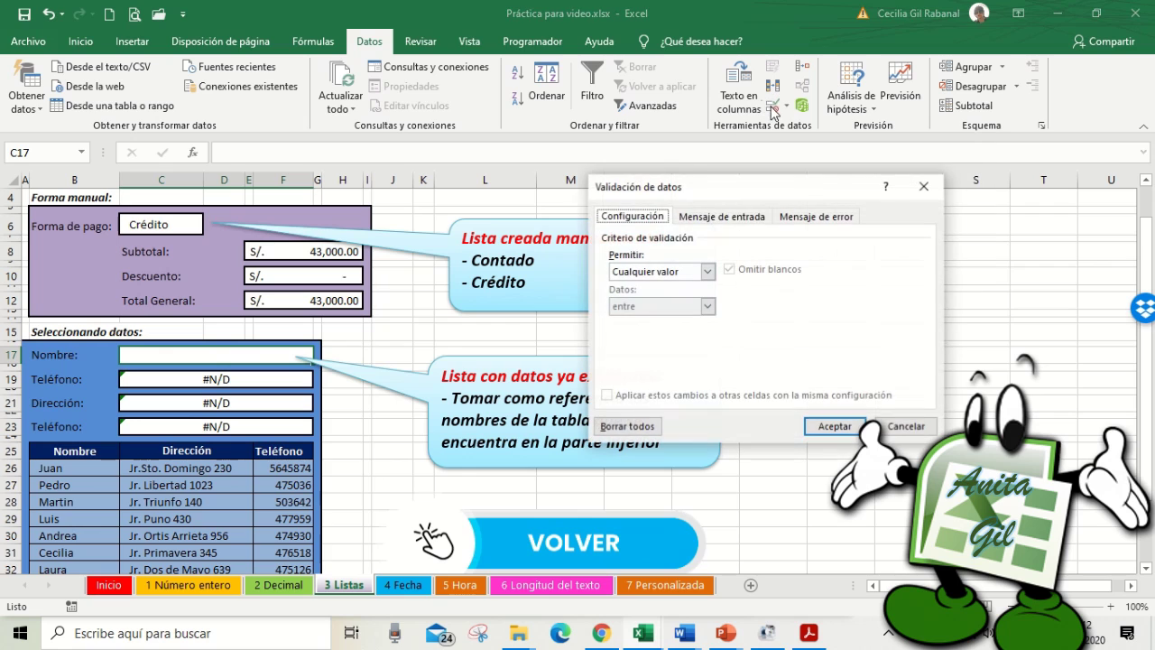
click(675, 272)
click(631, 319)
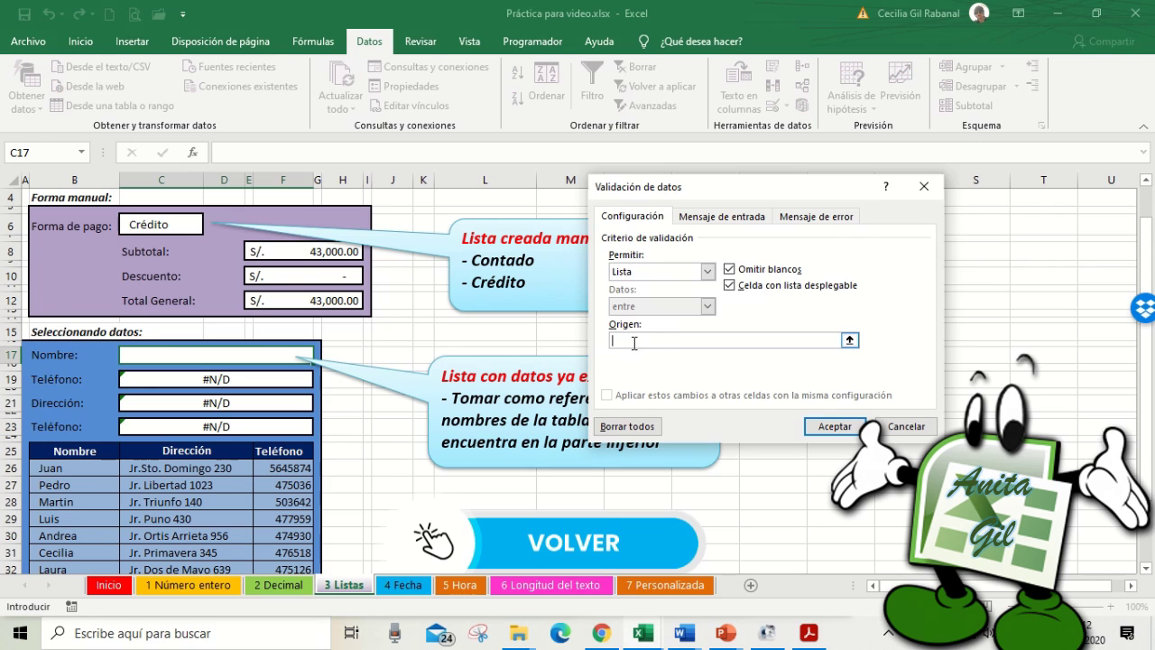
scroll(138, 405, down, 3)
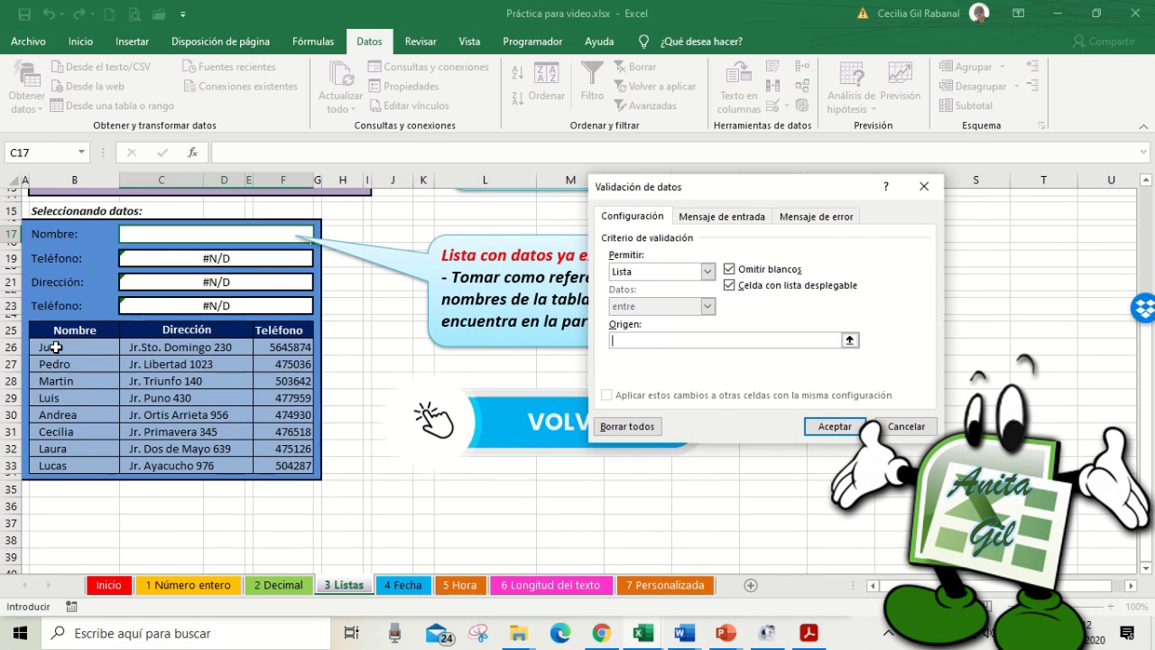
drag(54, 348, 96, 463)
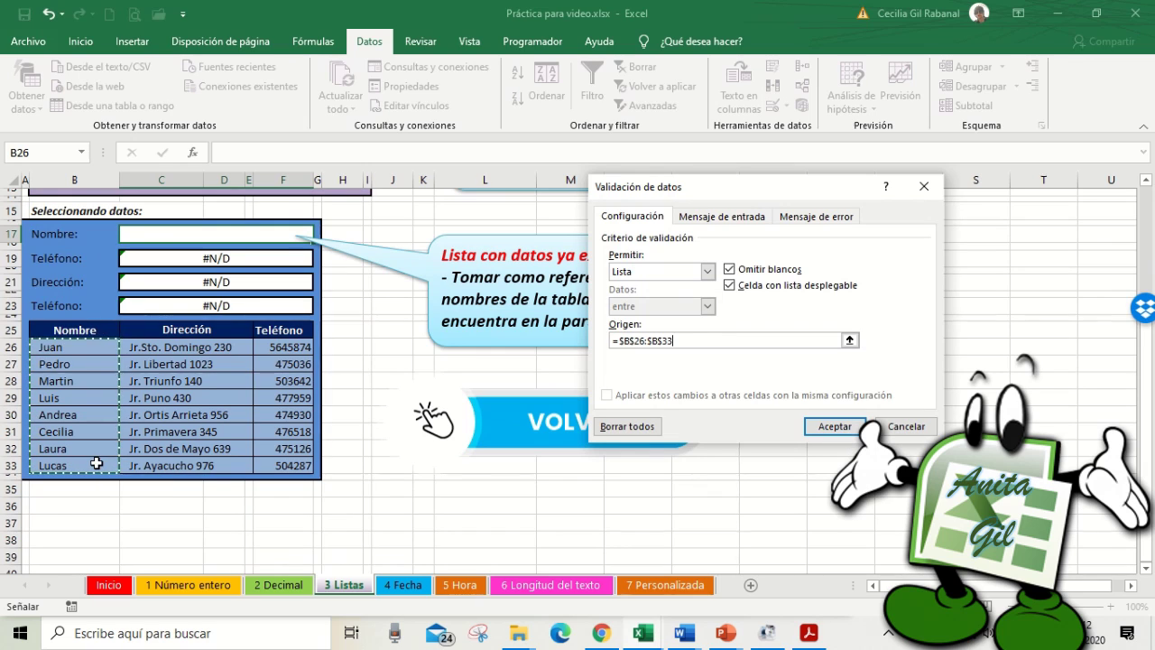
click(835, 428)
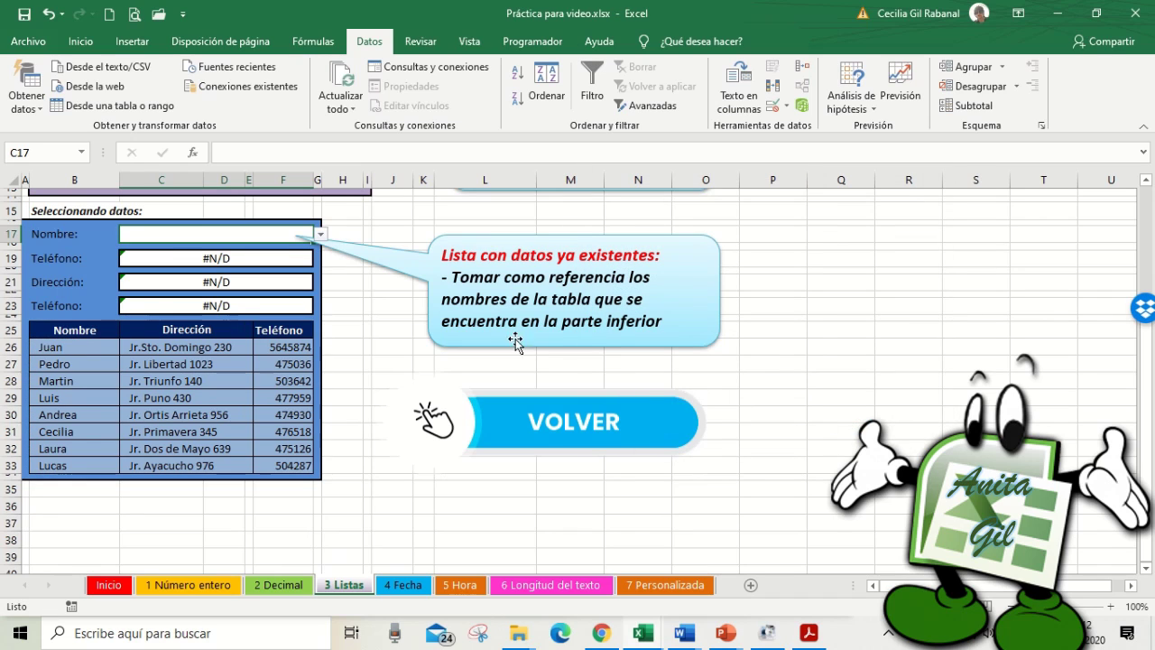
Try out the Nombre list in C17 by choosing the first, fourth and seventh names in turn, ending on the last one.
click(320, 235)
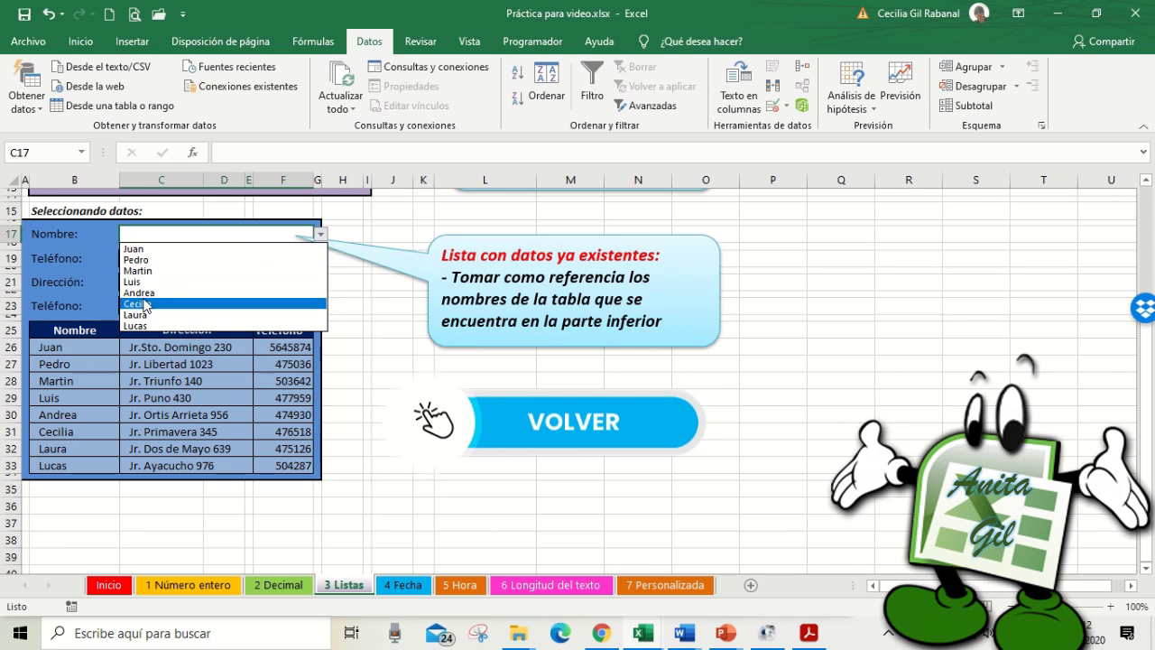
click(137, 250)
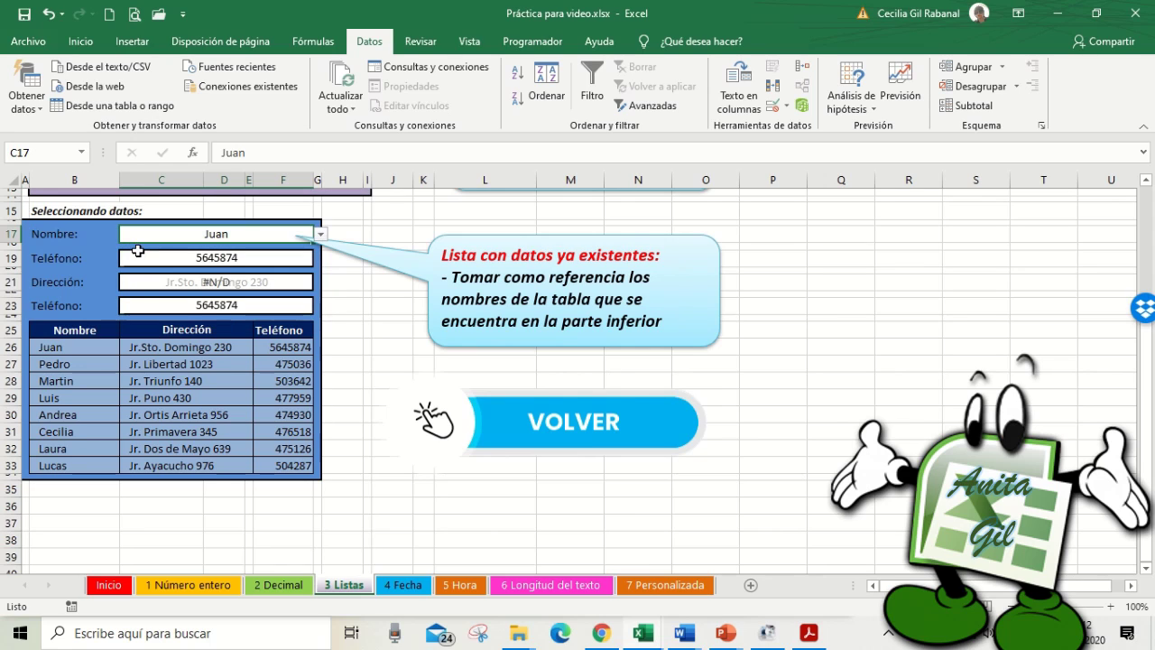
click(321, 235)
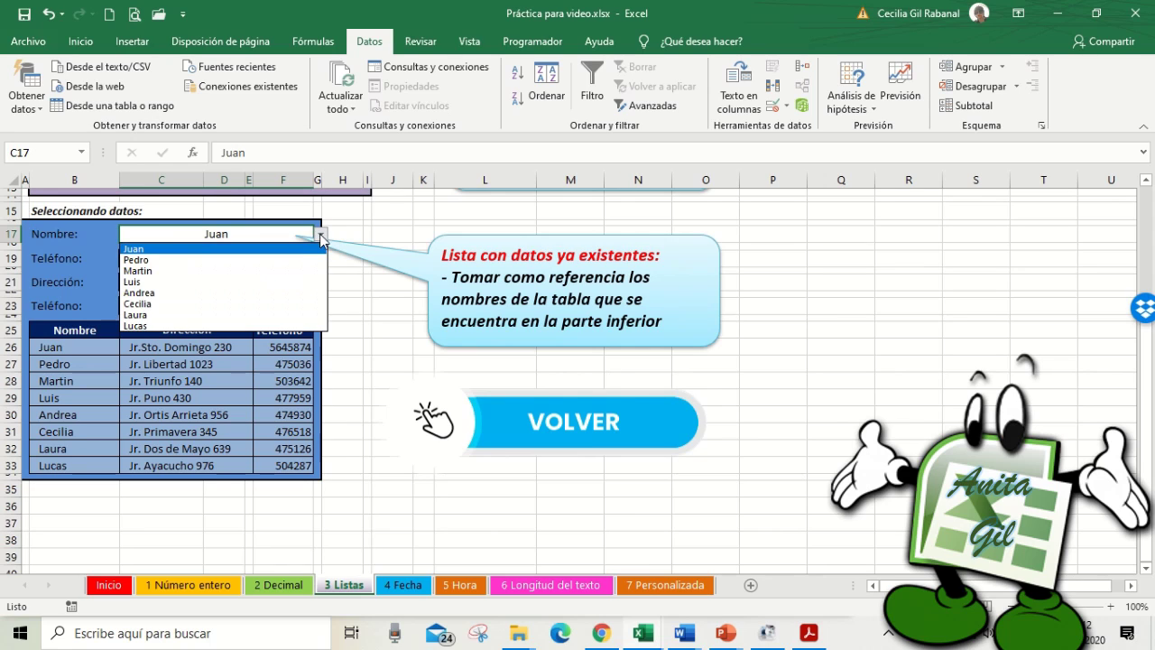
click(199, 287)
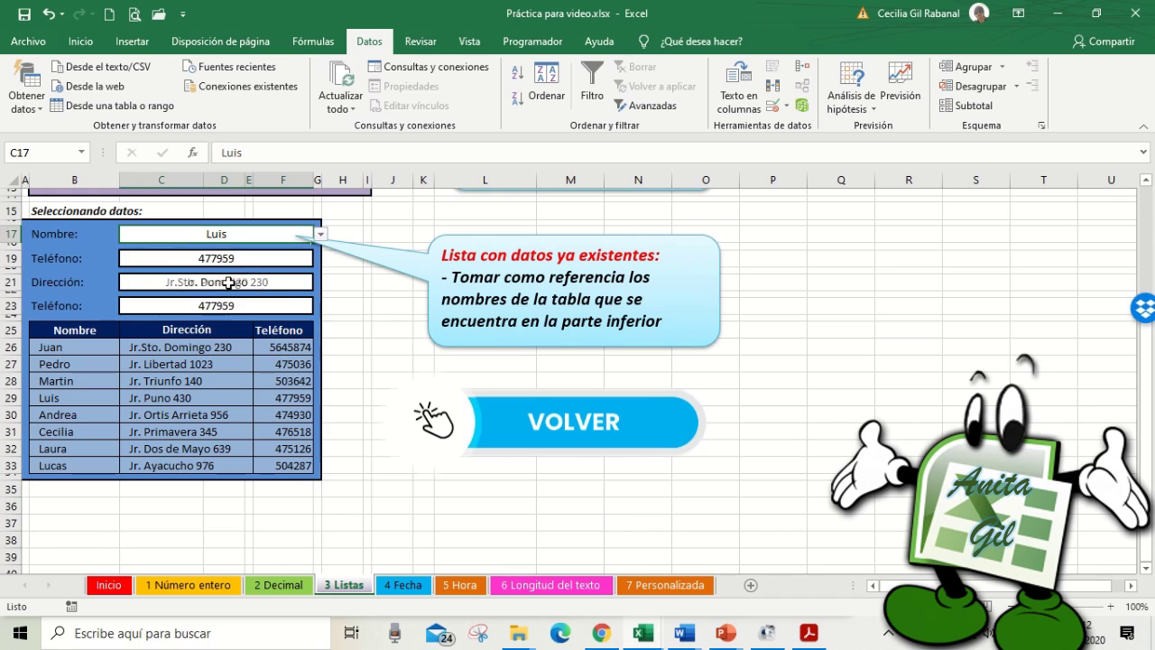
click(322, 235)
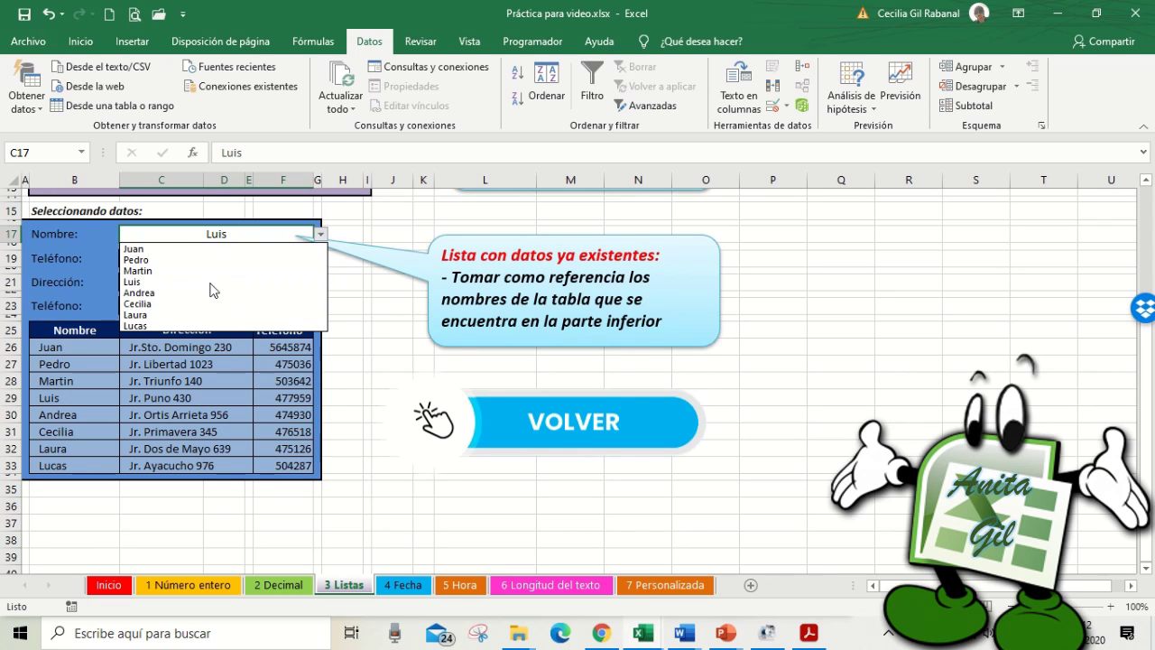
click(199, 315)
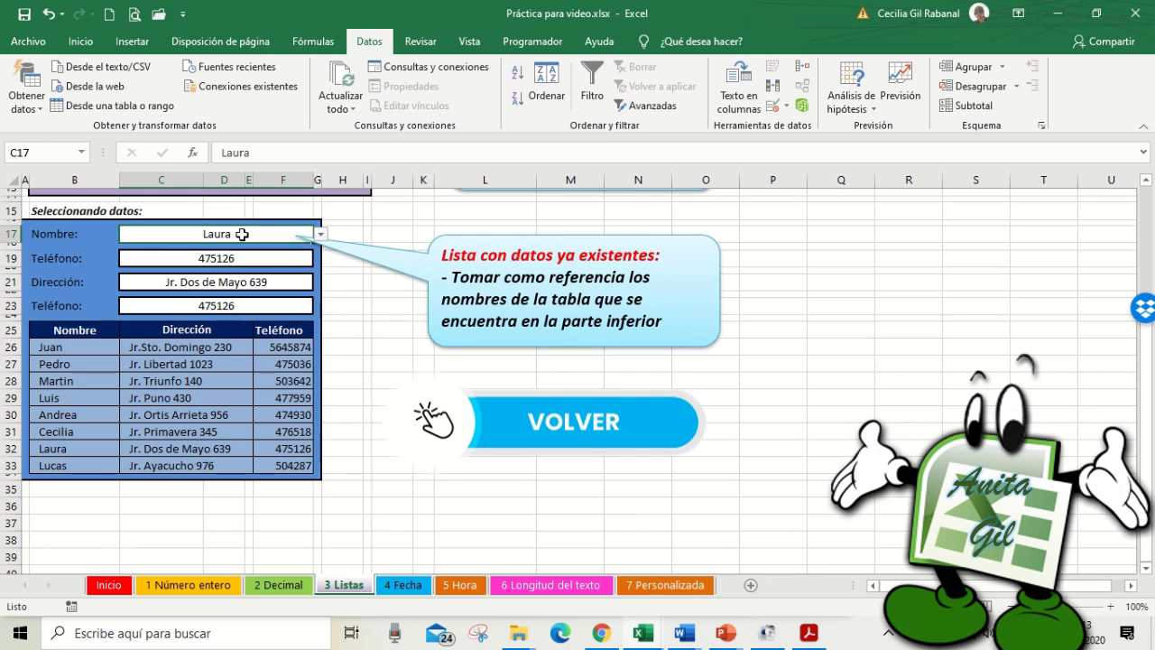
click(320, 234)
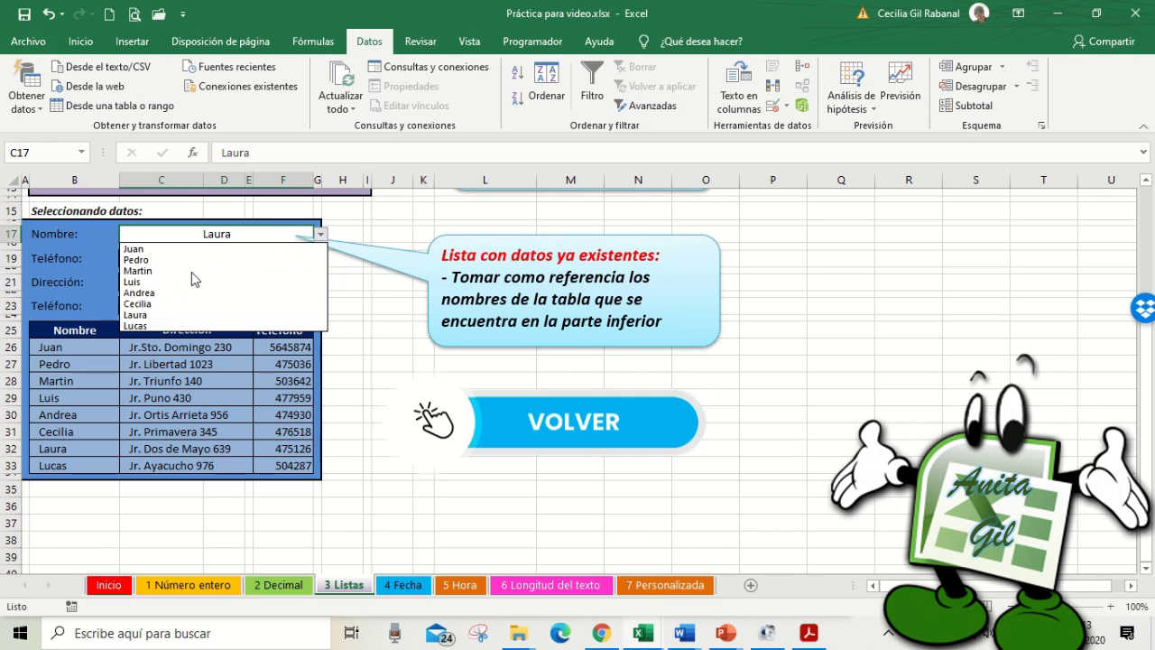
click(185, 326)
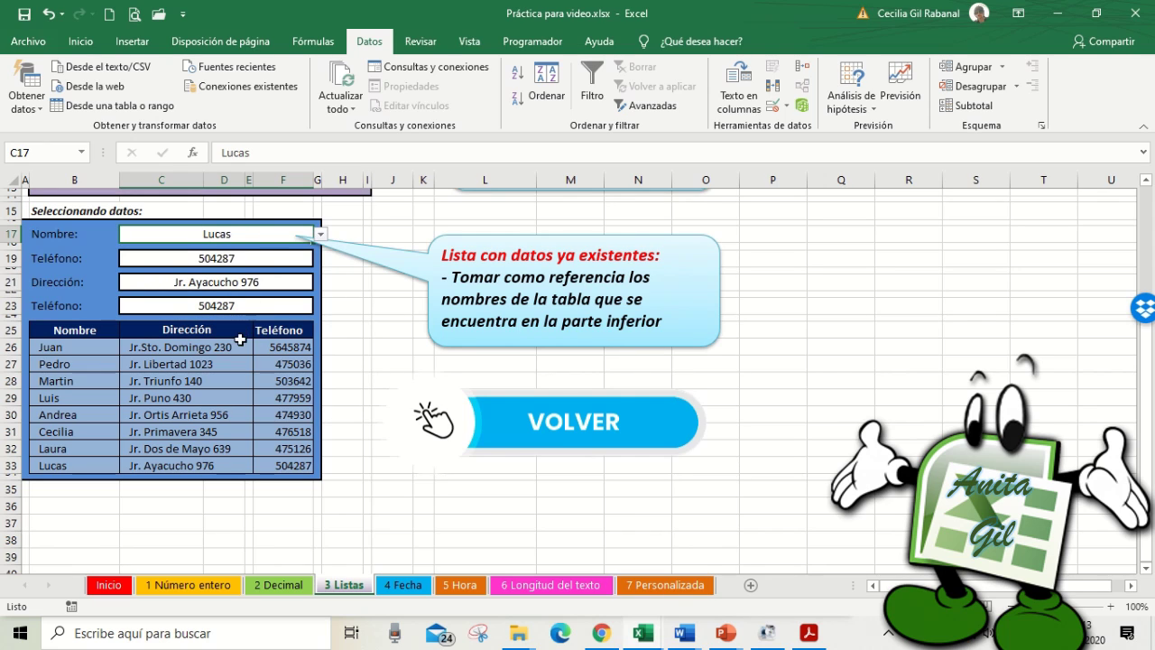